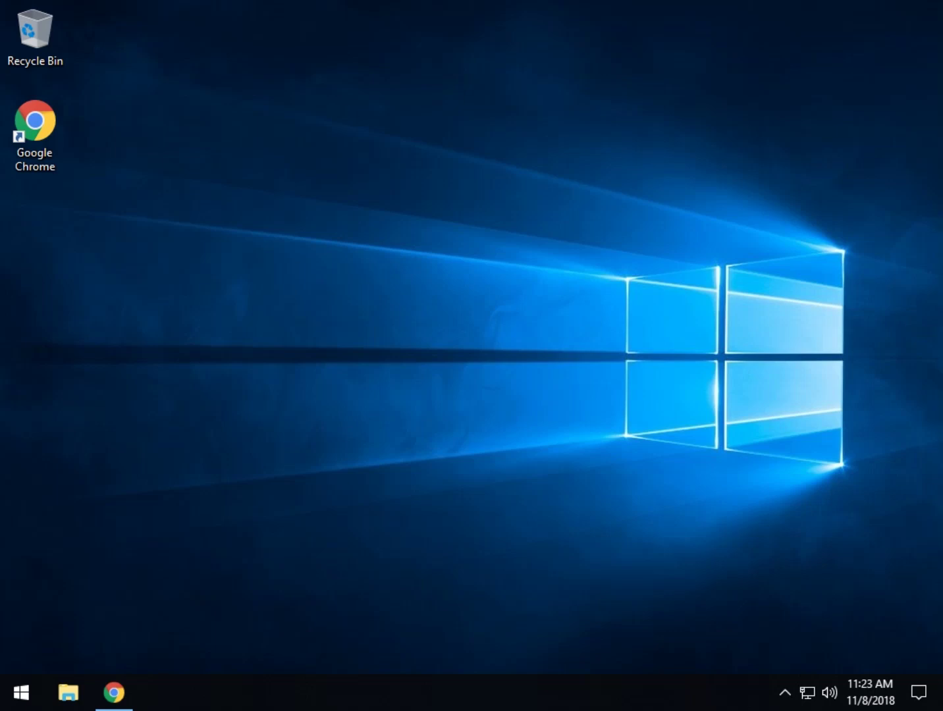
Step: Open the Ctrl+Alt+Delete change-password screen, then cancel back to the desktop
left_click(35, 135)
key("ctrl+alt+Delete")
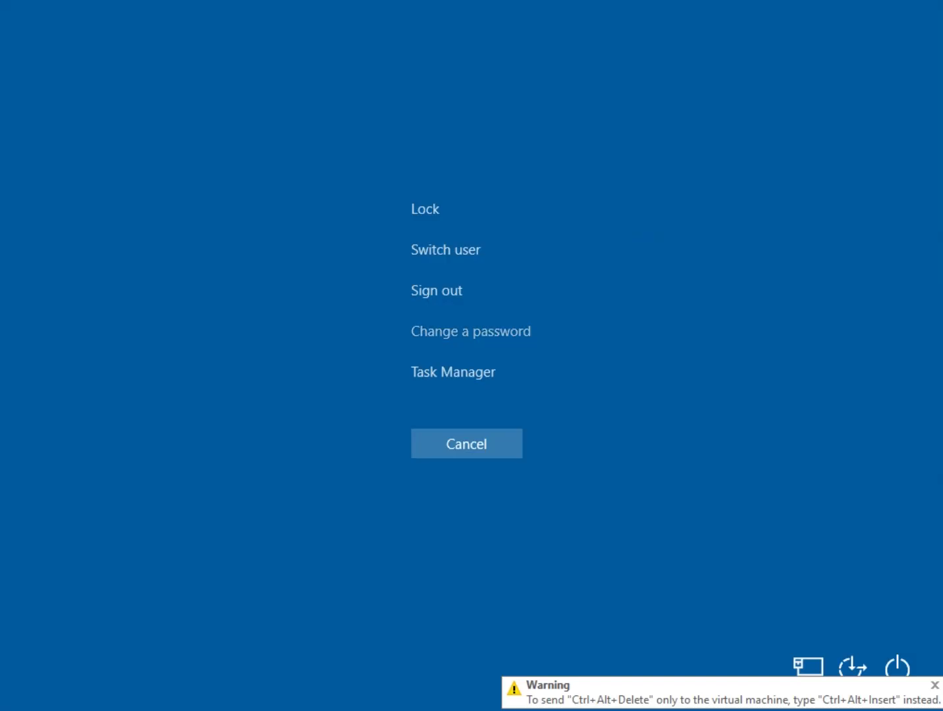
left_click(470, 331)
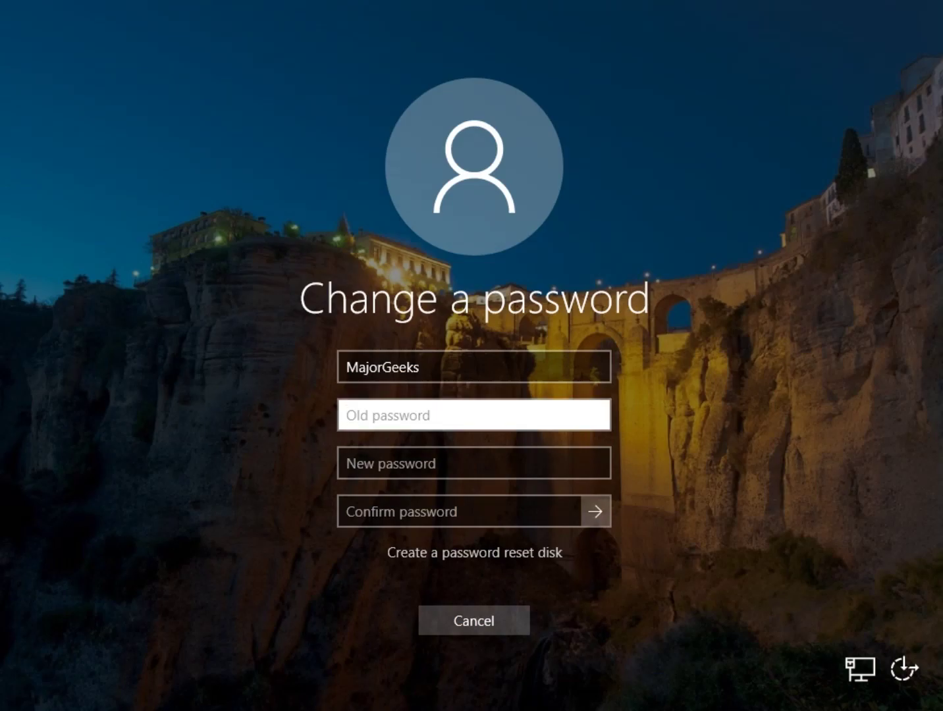
left_click(474, 620)
left_click(467, 444)
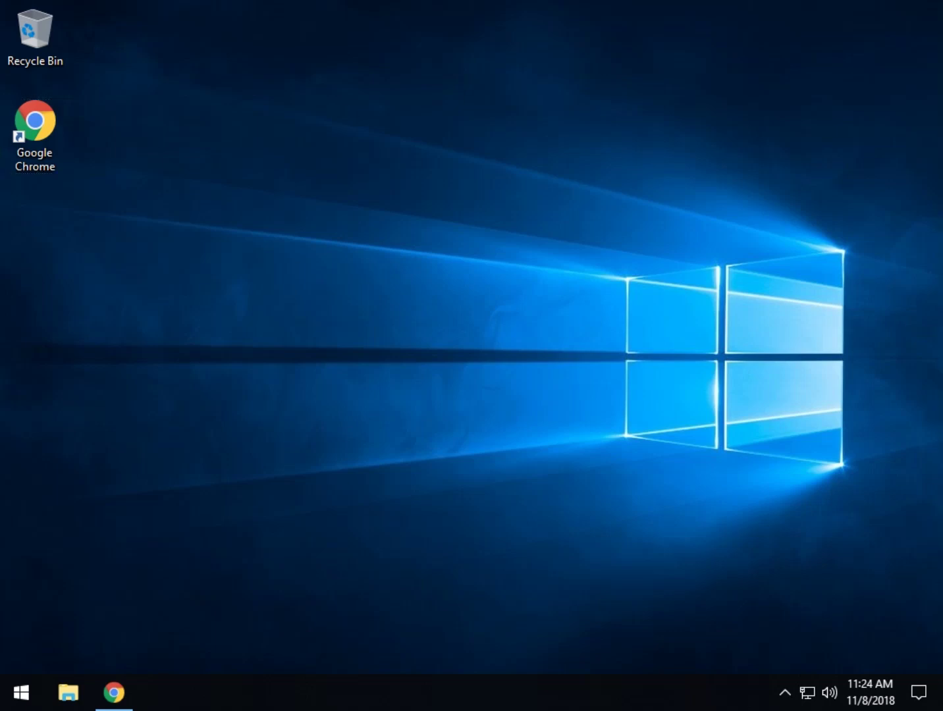
Step: Search 'passwords' to reach Sign-in options, scroll through it, then close Settings
key("super+s")
type("password")
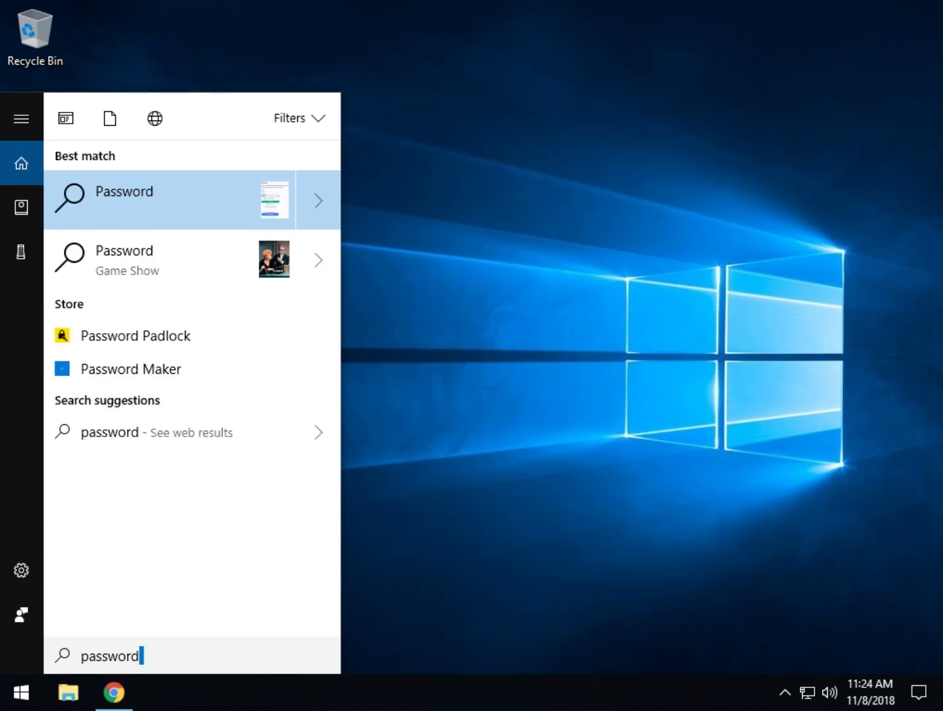
type("s")
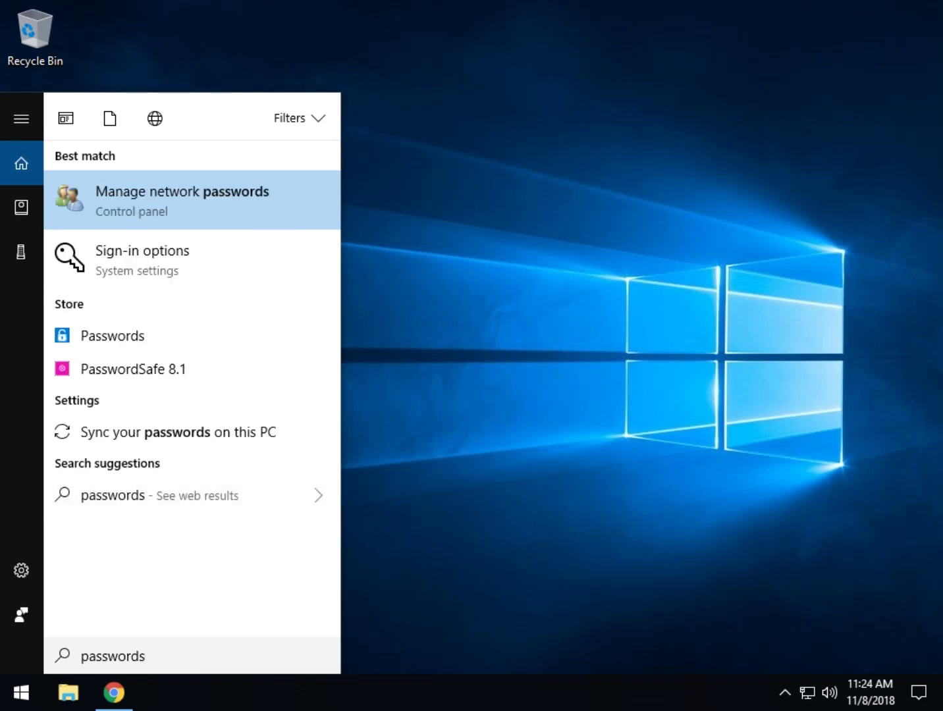
key("Return")
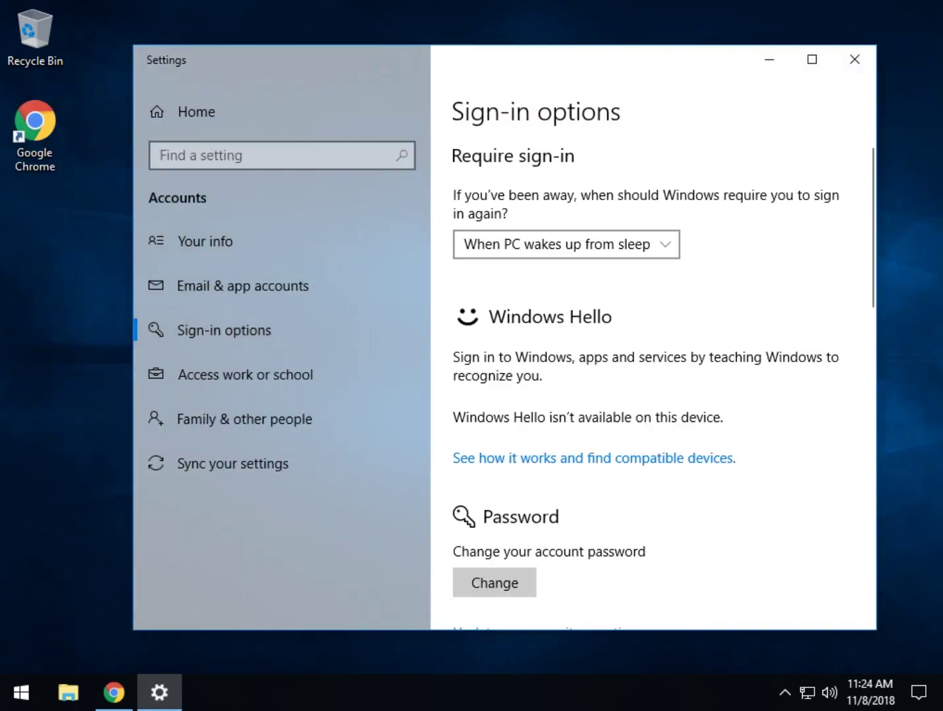
scroll(664, 389, "down", 1)
scroll(664, 389, "down", 2)
left_click(855, 59)
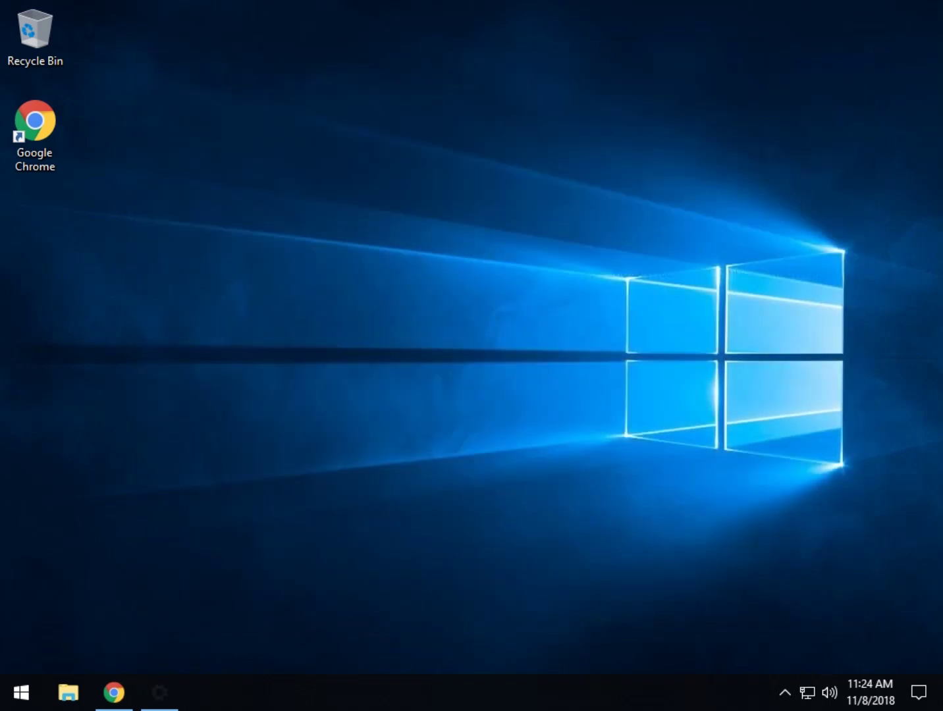
Step: Go via Start, Settings and Accounts to Sign-in options, scrolled to Password and PIN
left_click(21, 692)
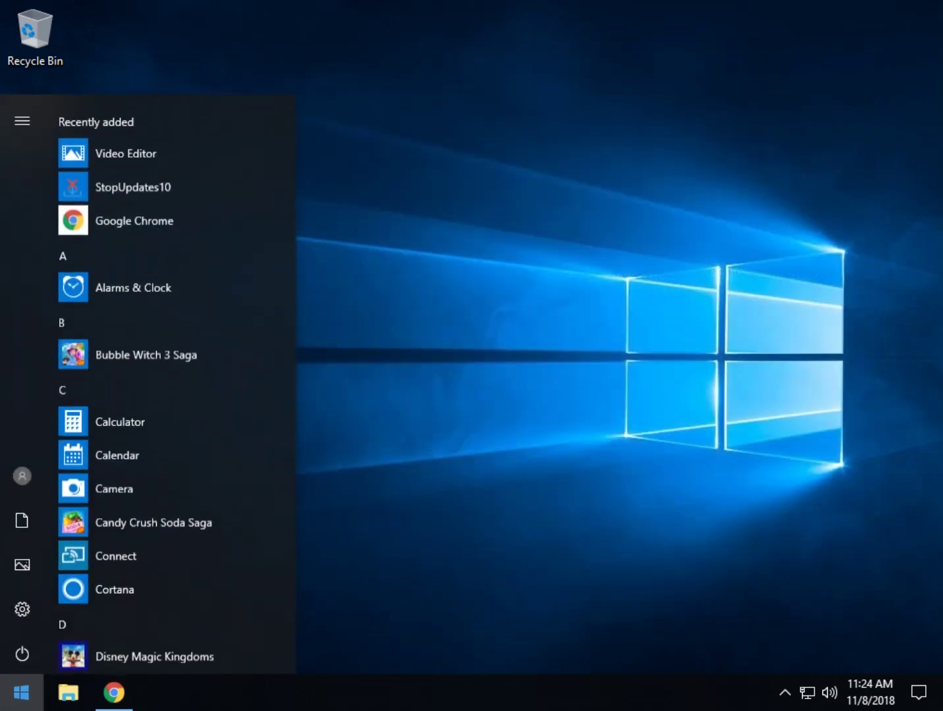
left_click(21, 607)
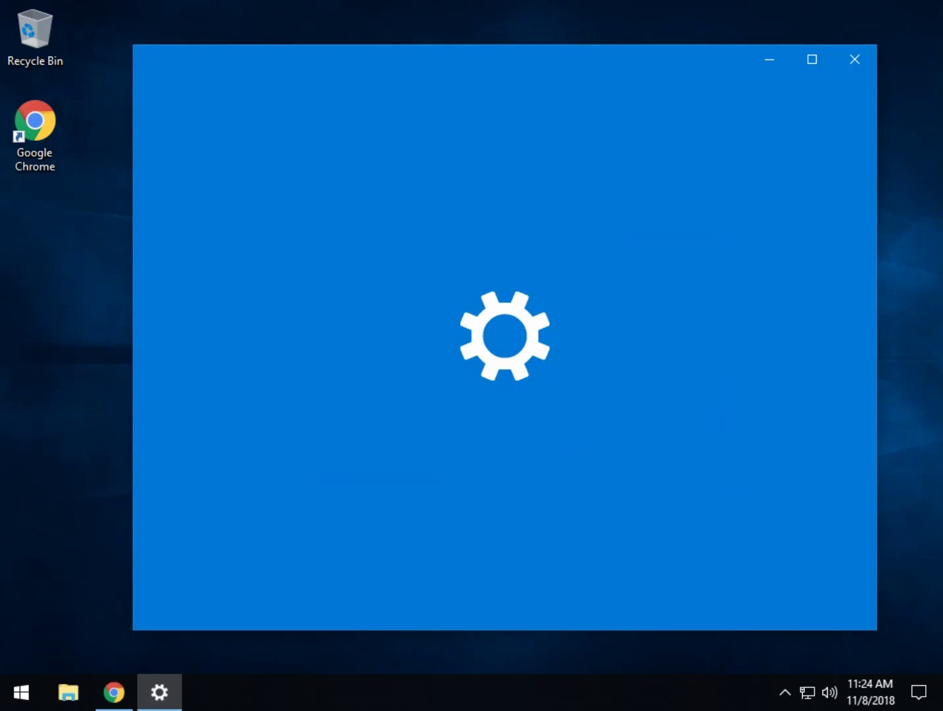
scroll(378, 320, "down", 1)
scroll(379, 329, "down", 2)
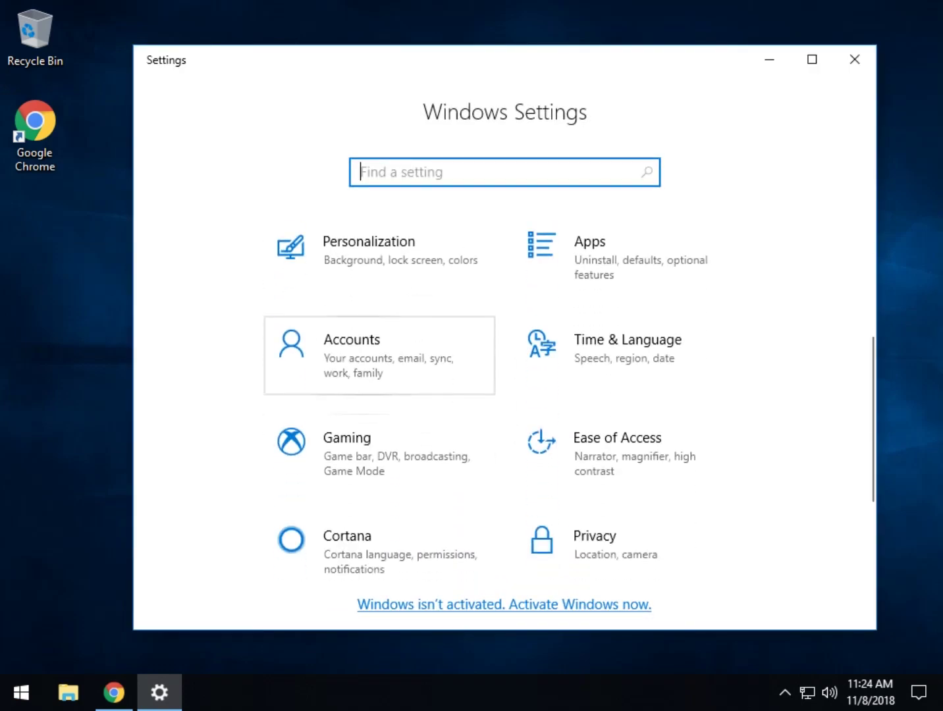
left_click(379, 359)
left_click(224, 330)
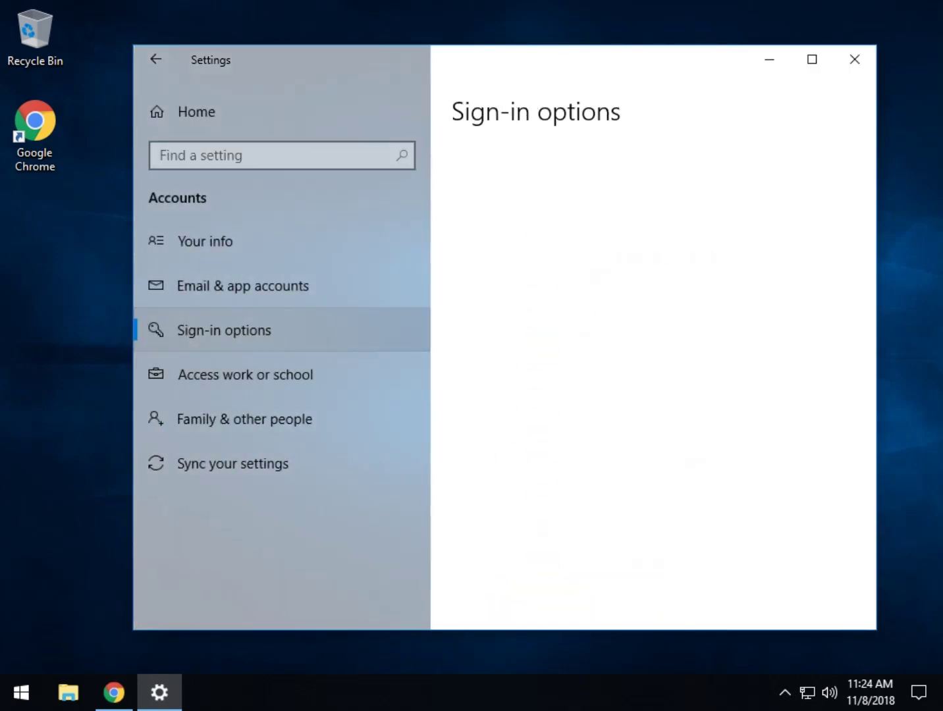
scroll(494, 406, "down", 5)
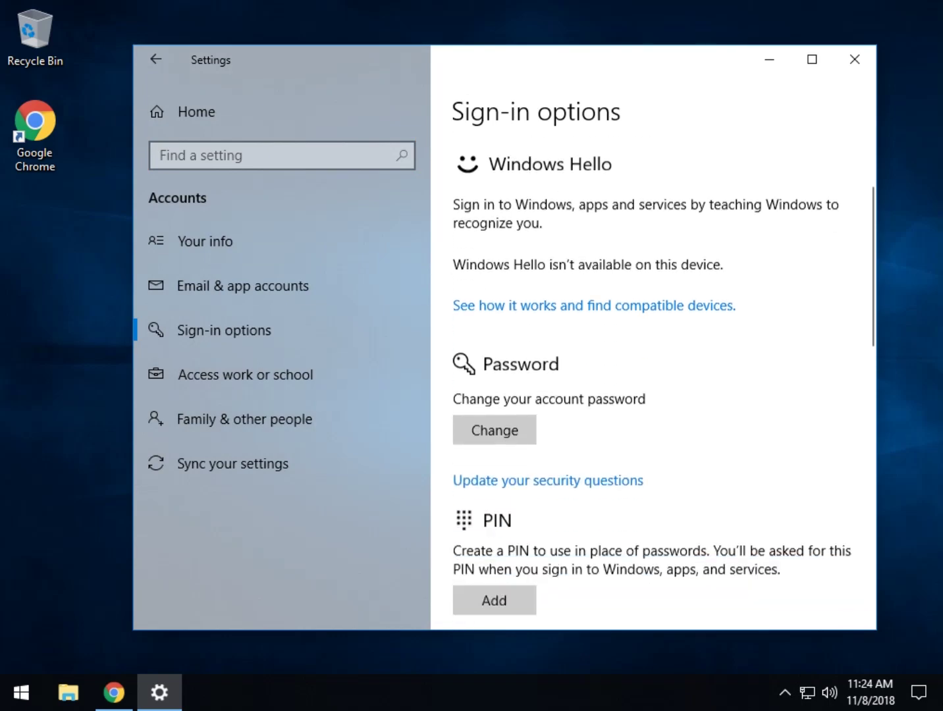
Step: Verify the current password, then enter and re-enter the new password
left_click(495, 407)
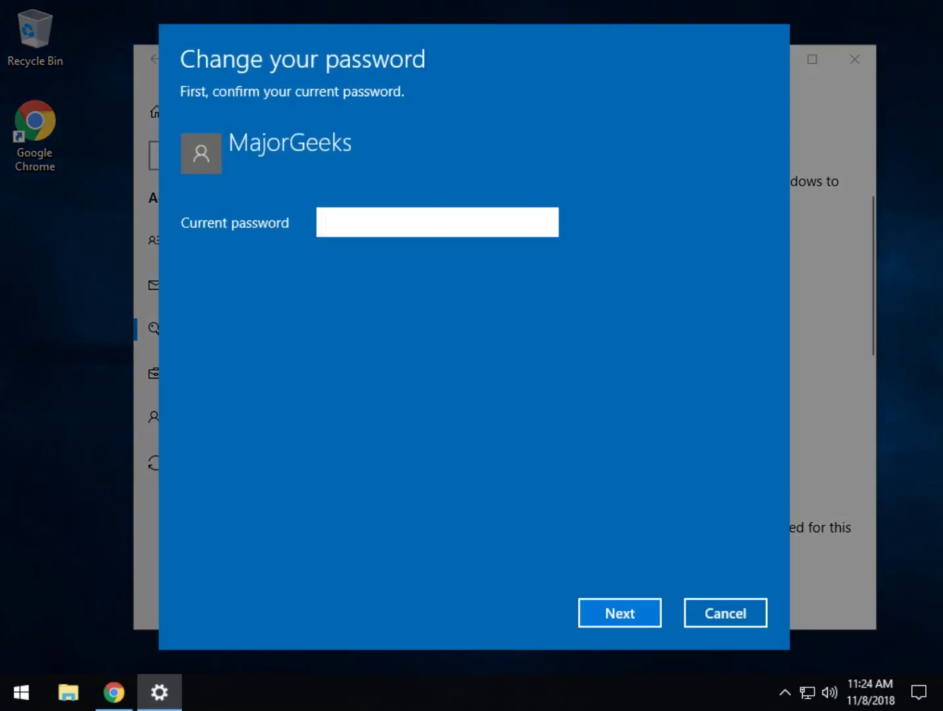
type("••••••••••")
key("Return")
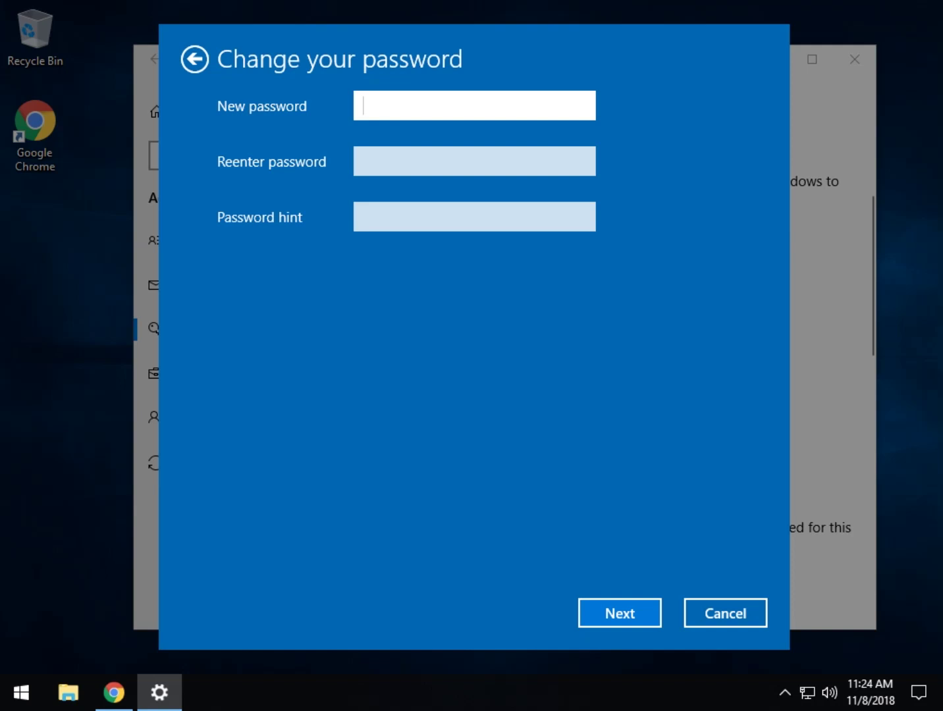
type("••••••••")
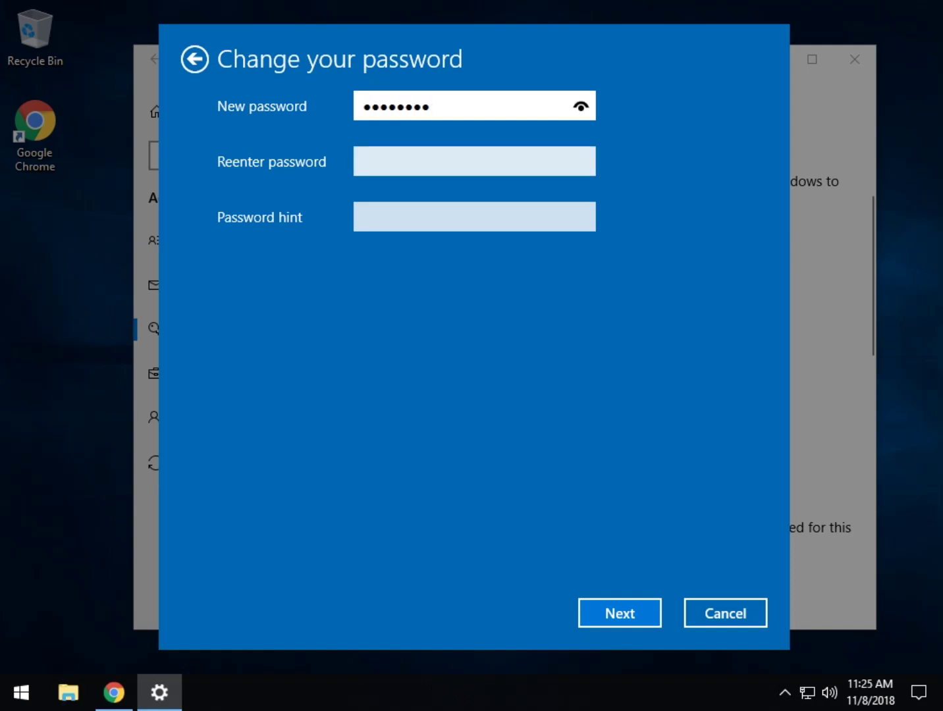
left_click_drag(580, 106, 580, 106)
left_click(364, 161)
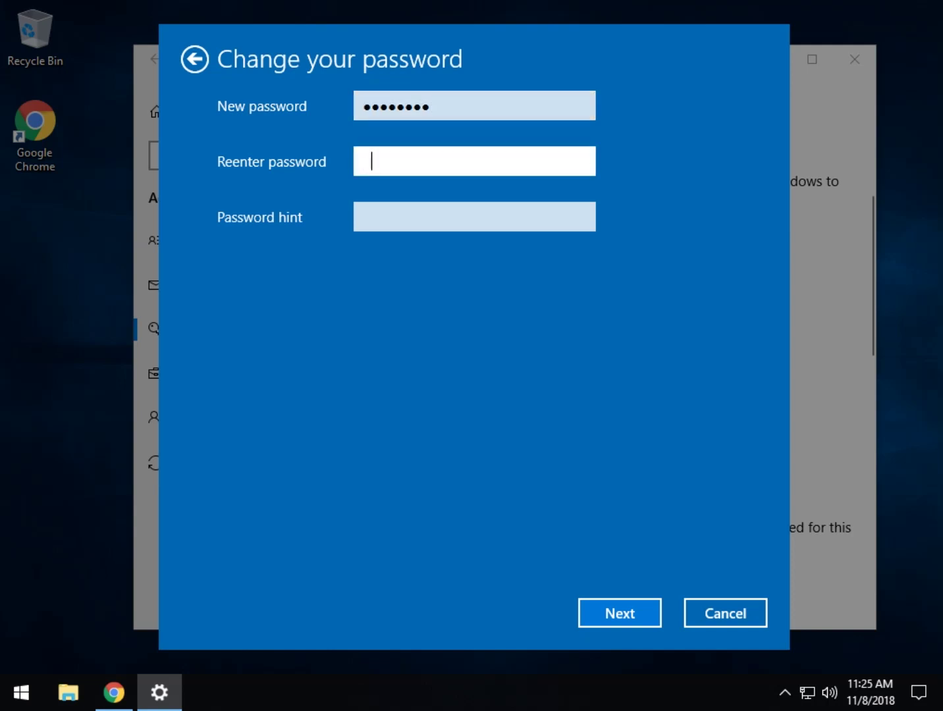
type("password")
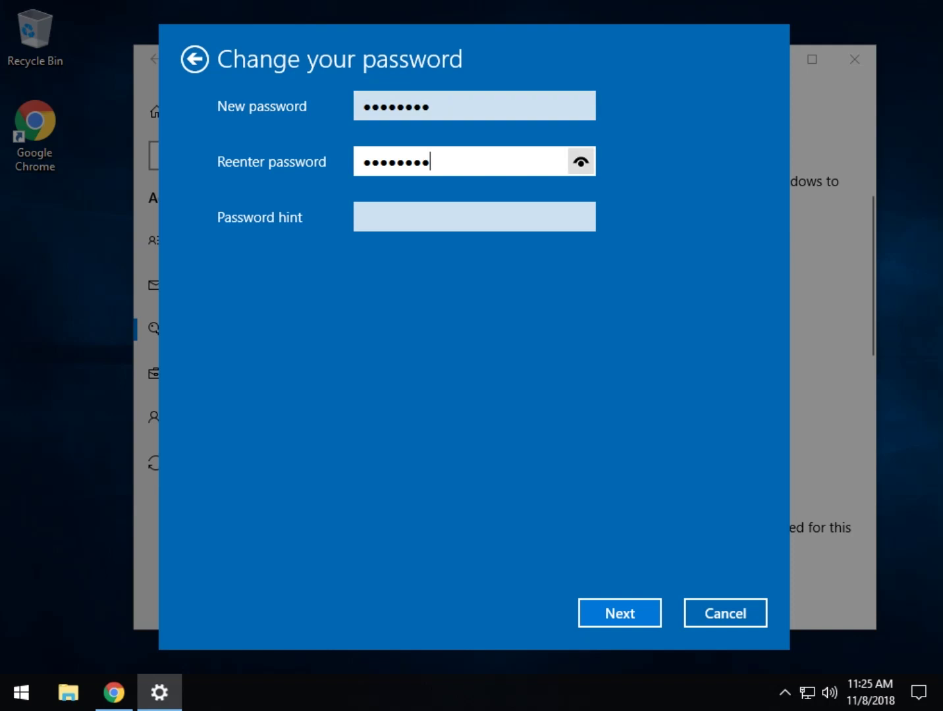
left_click(581, 161)
left_click(581, 162)
left_click(581, 162)
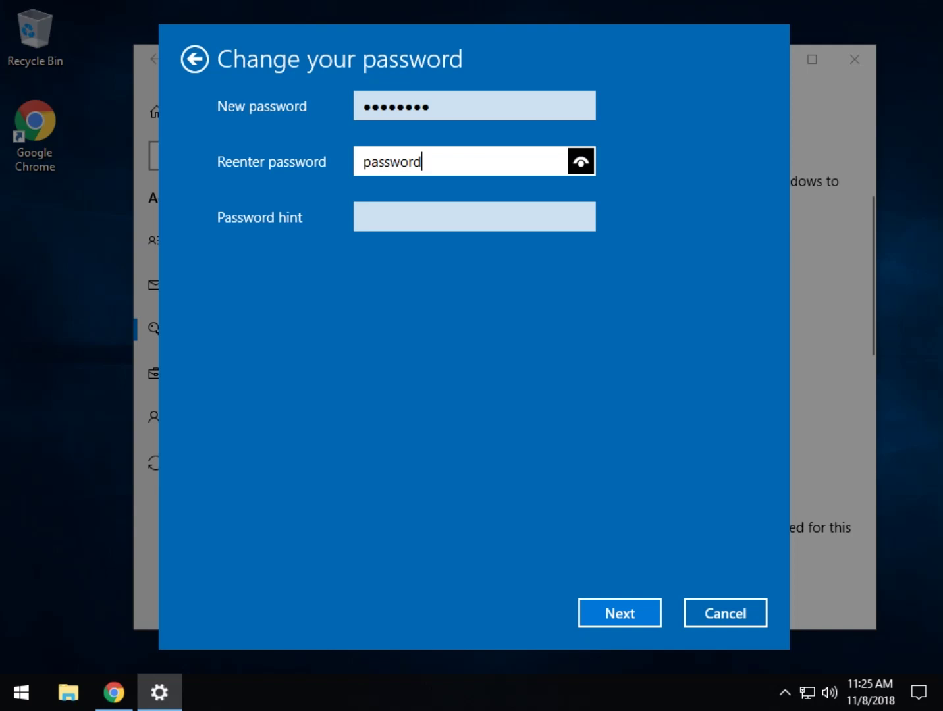
Step: Add the password hint 'You know' and finish the password change
left_click(364, 216)
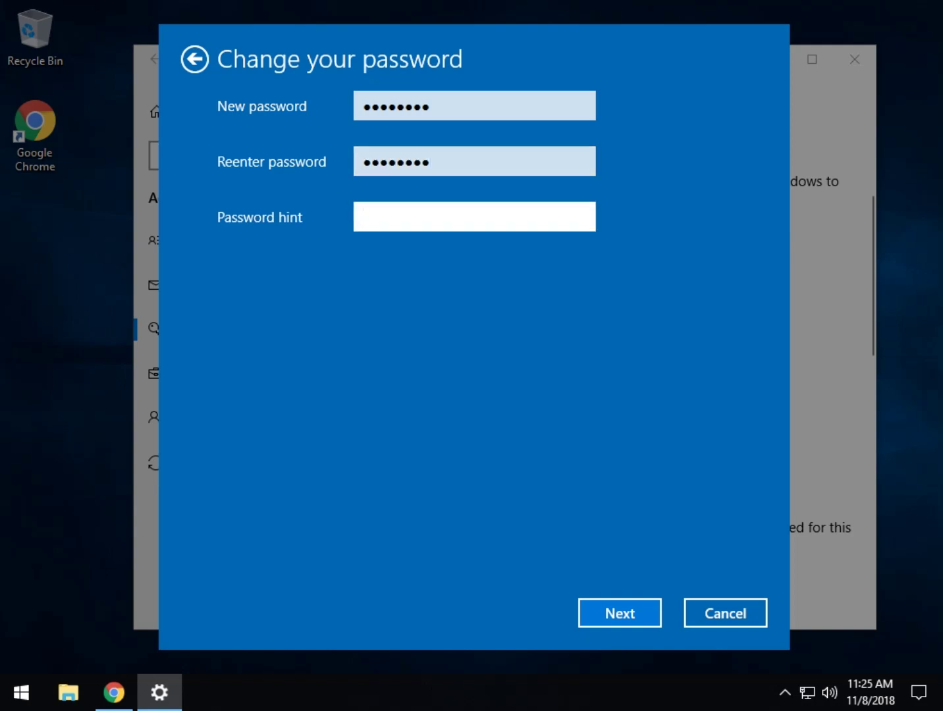
type("You know")
key("Return")
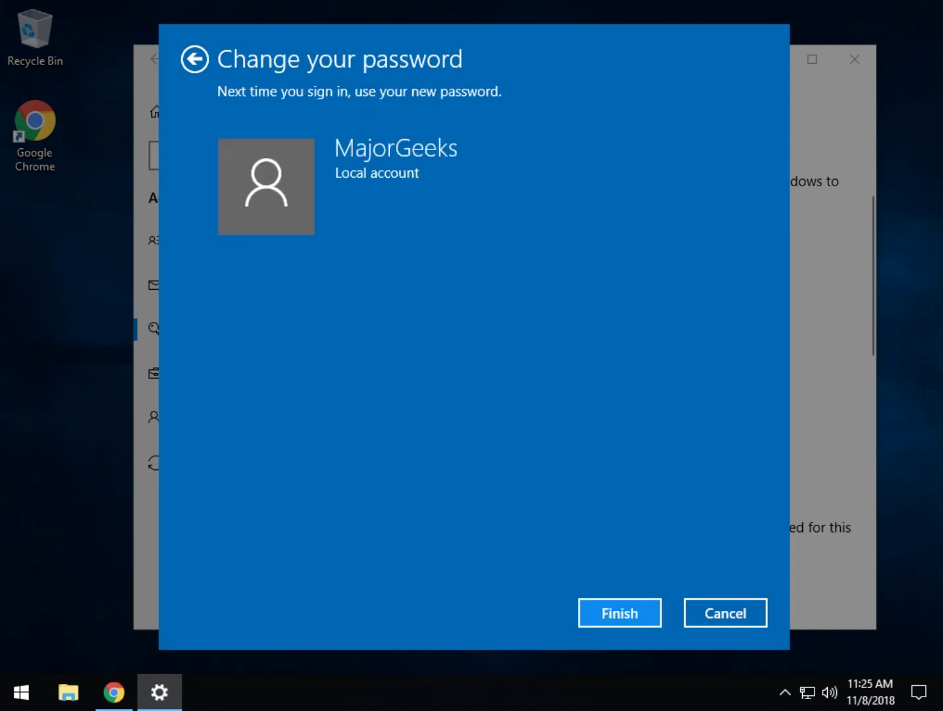
key("Return")
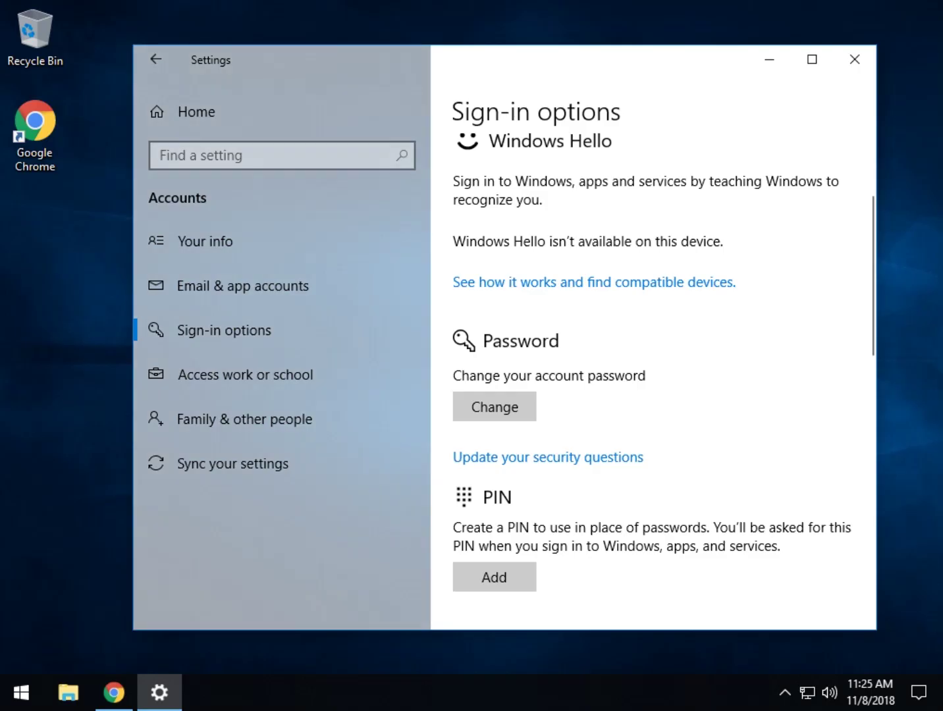
Step: Lock the PC from Start, then unlock it by entering the new password
left_click(21, 692)
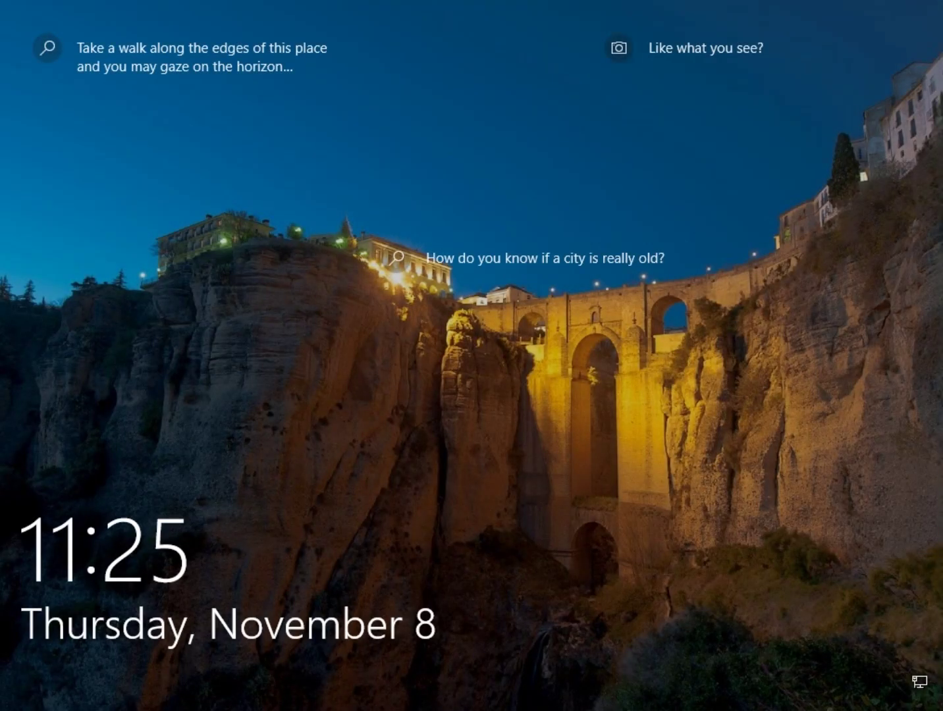
key("space")
type("********")
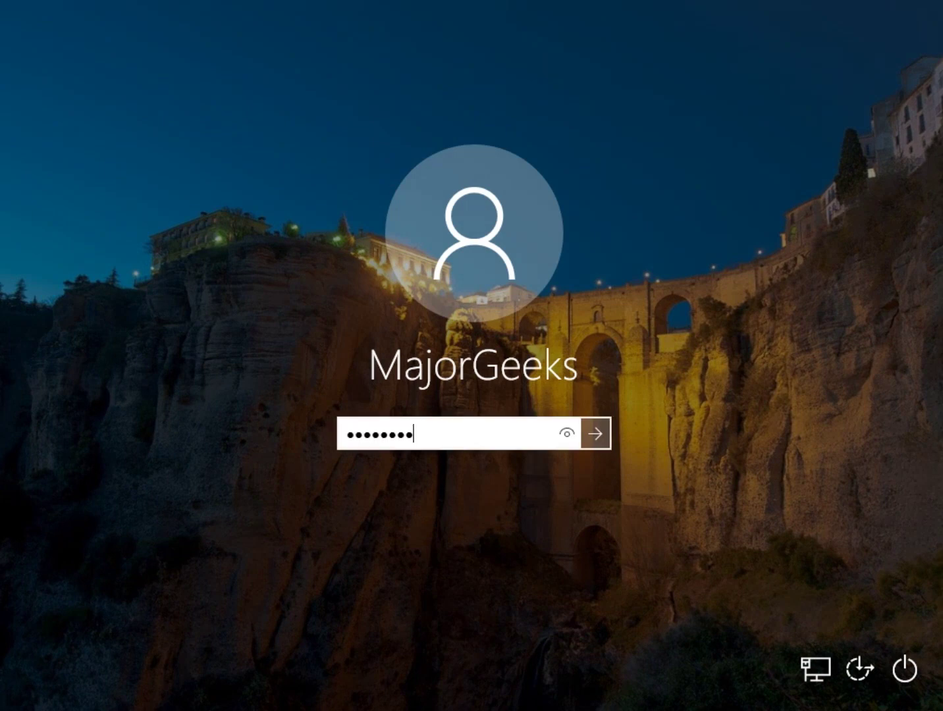
key("alt+F8")
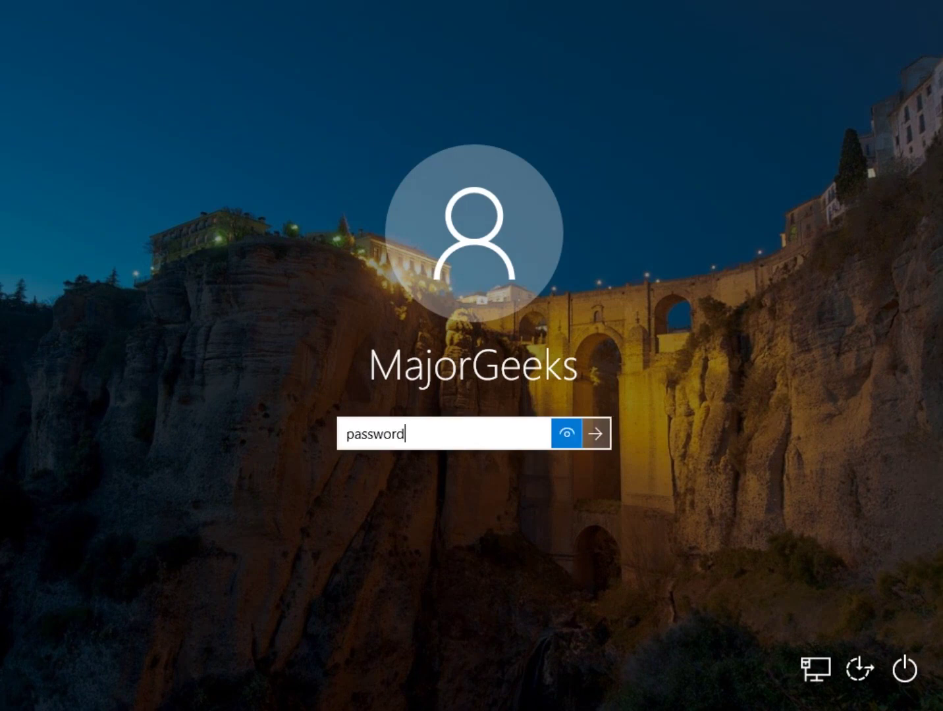
key("Return")
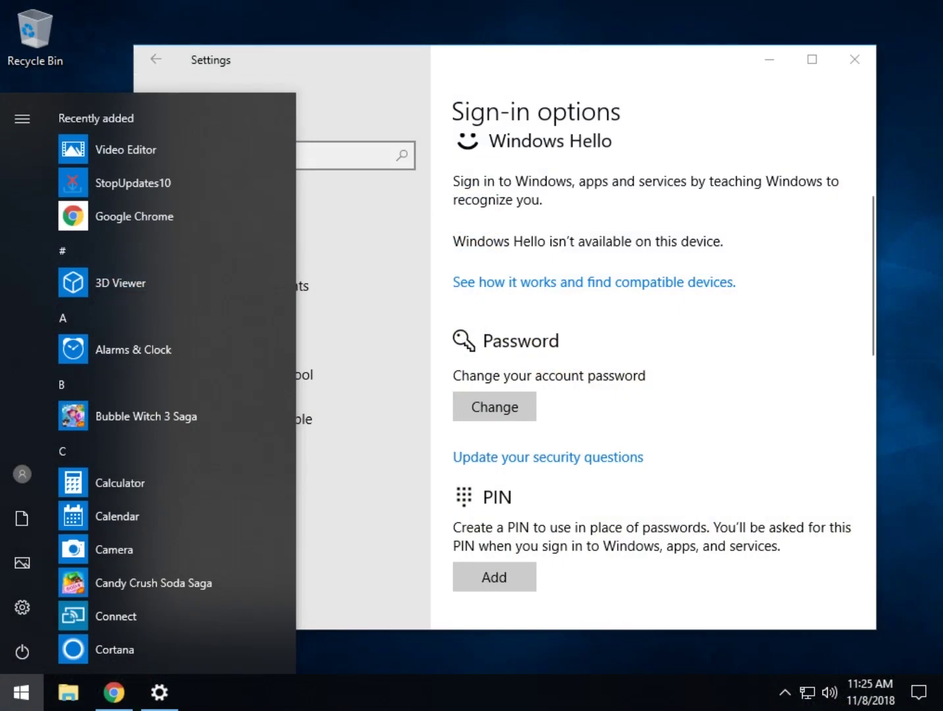
Step: Start adding a PIN under Sign-in options and verify with the account password
key("Escape")
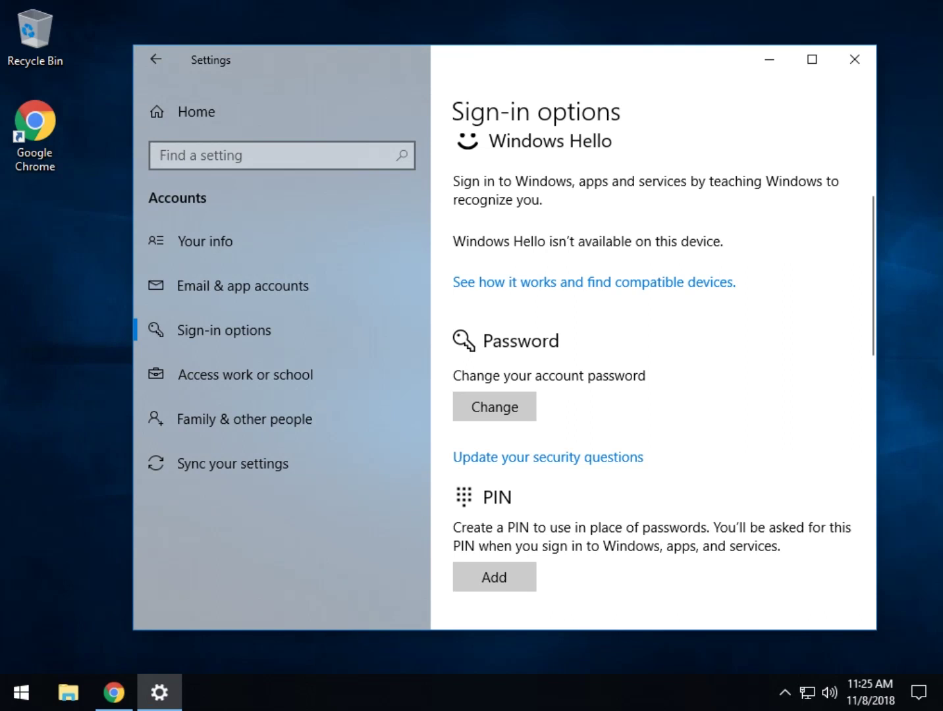
scroll(652, 362, "down", 3)
scroll(652, 362, "up", 2)
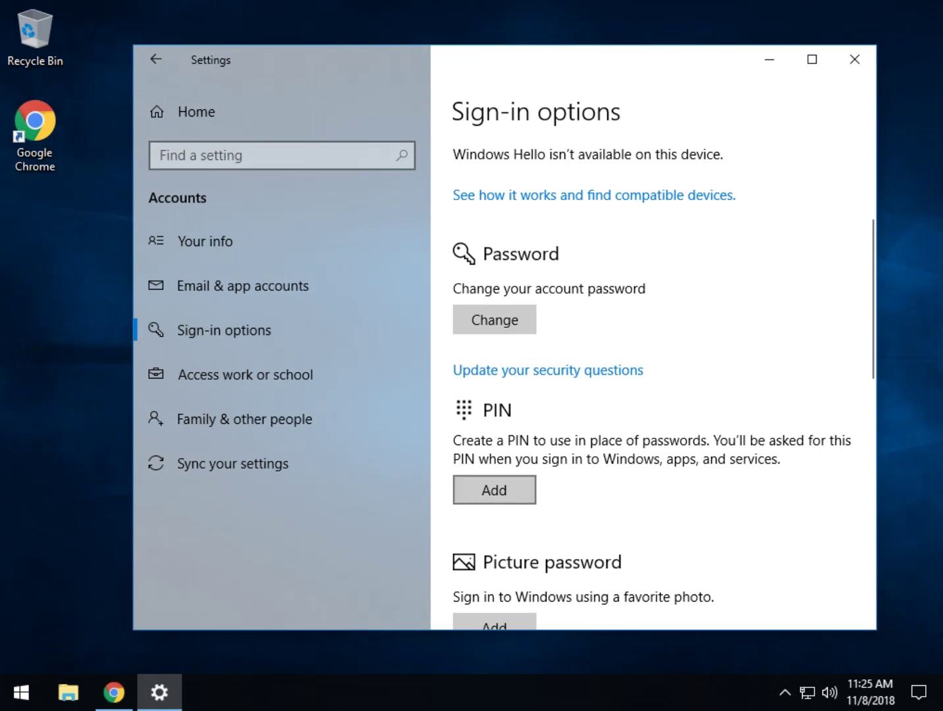
left_click(494, 490)
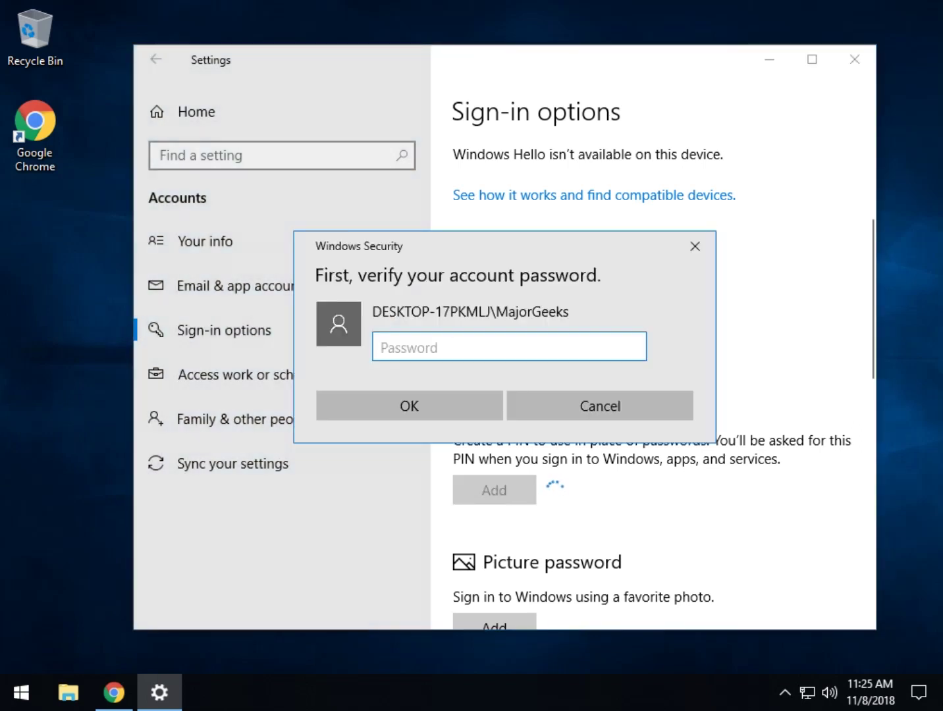
type("••••••••")
key("Return")
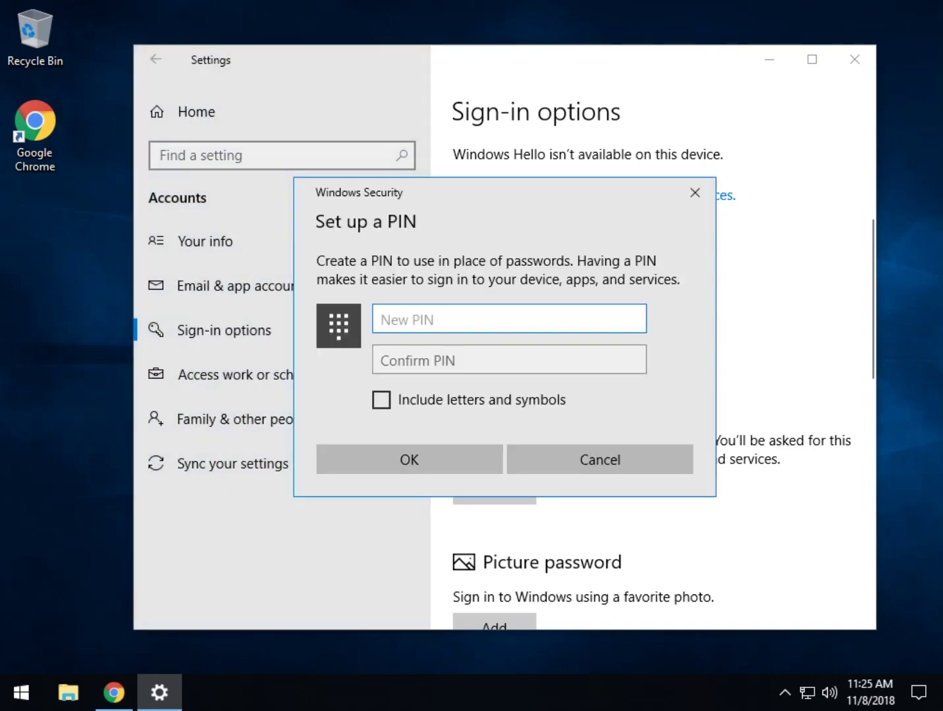
Step: Type the new PIN in both New PIN and Confirm PIN, then save it
type("••••")
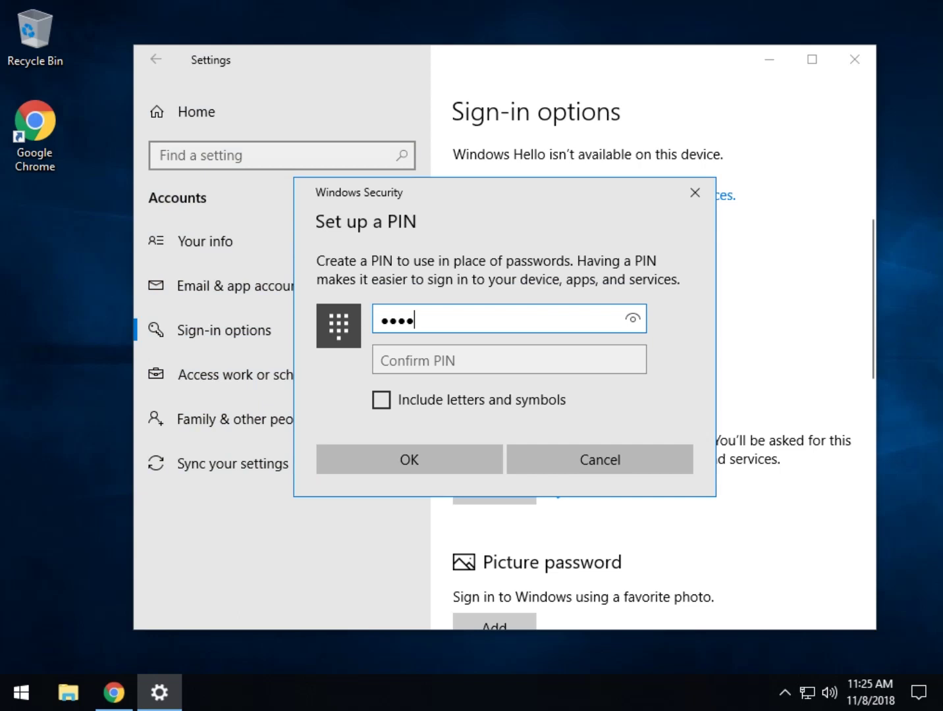
left_click(509, 359)
type("••••")
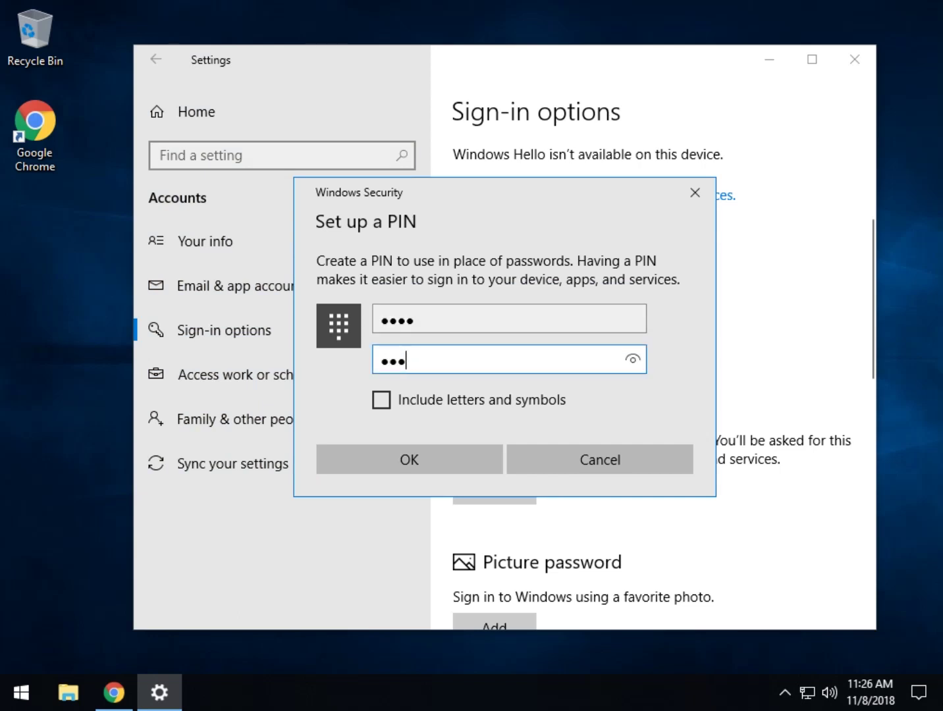
left_click(396, 460)
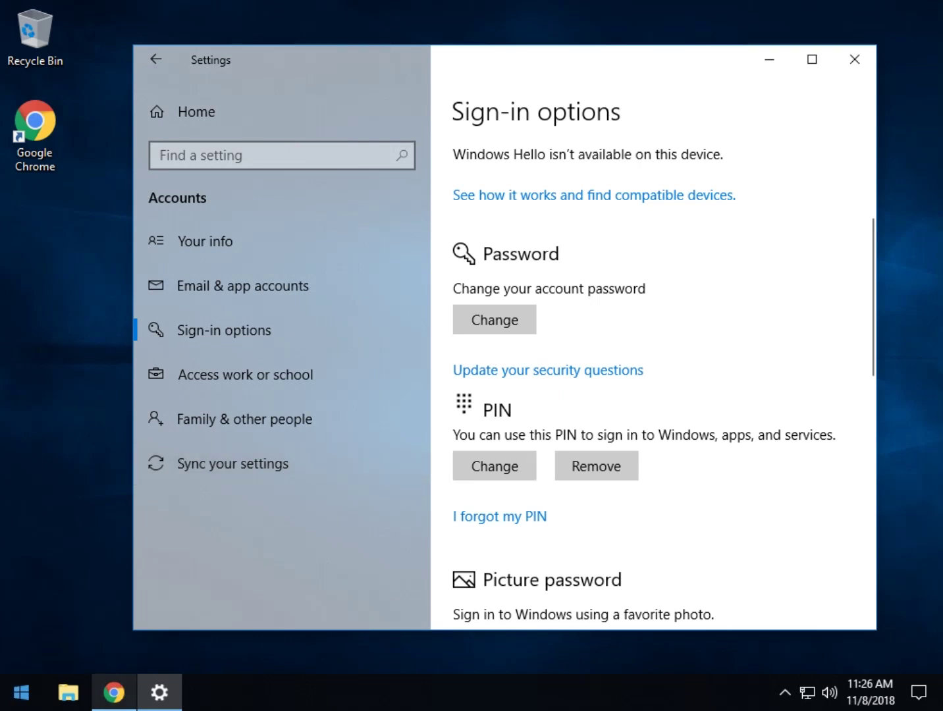
left_click(21, 692)
left_click(22, 474)
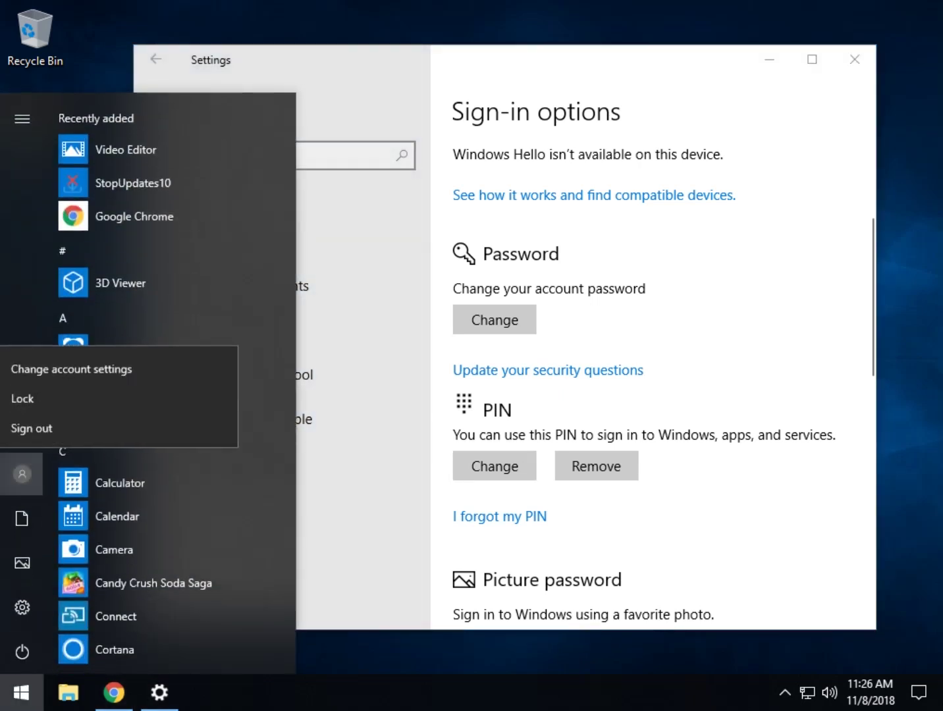
left_click(39, 397)
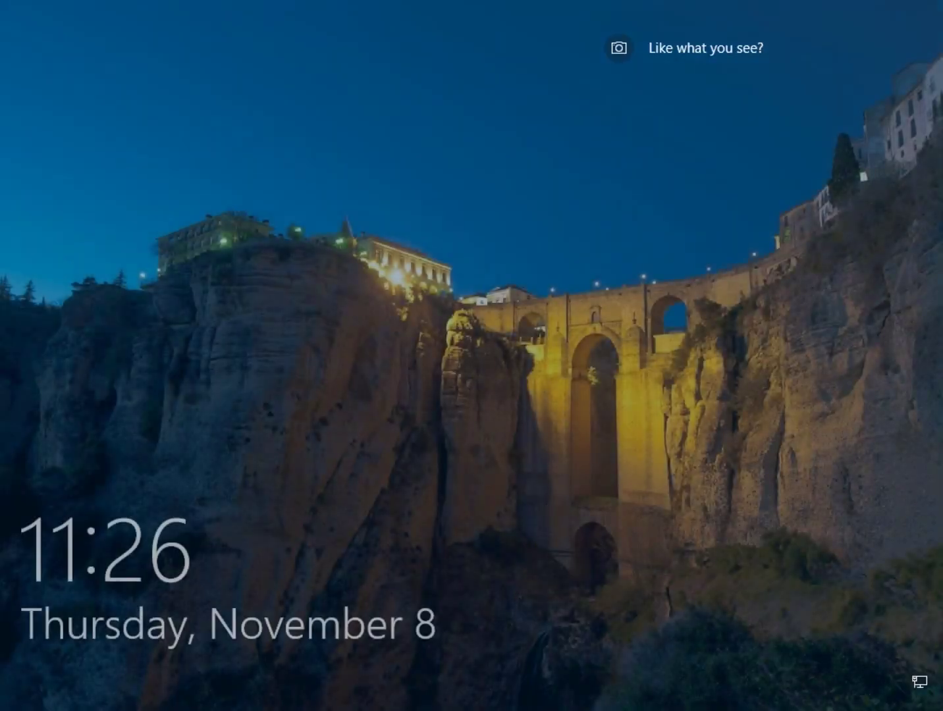
key("space")
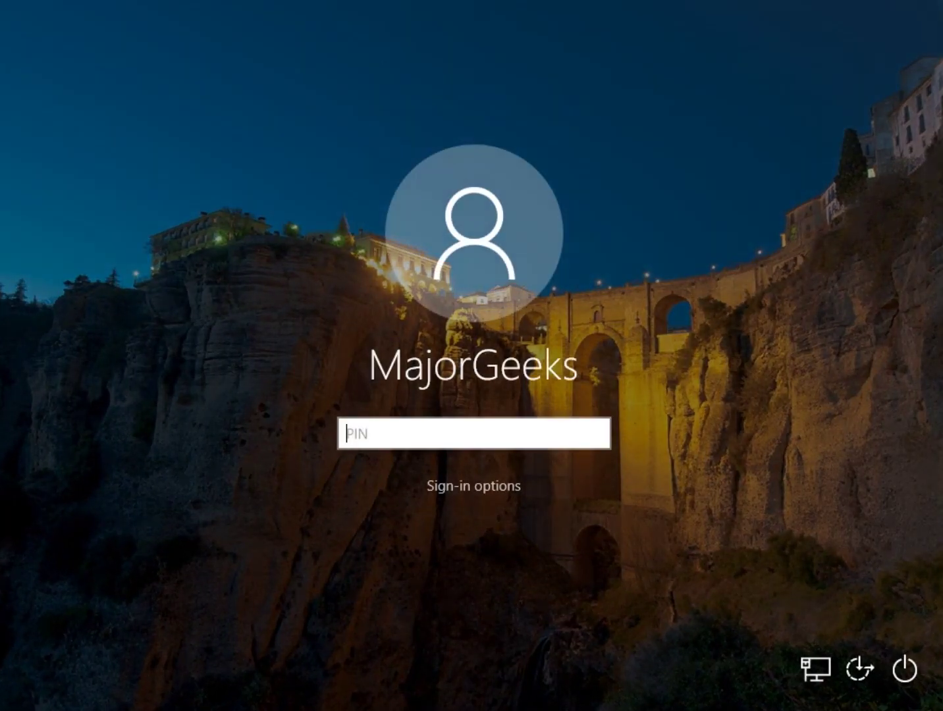
type("1234")
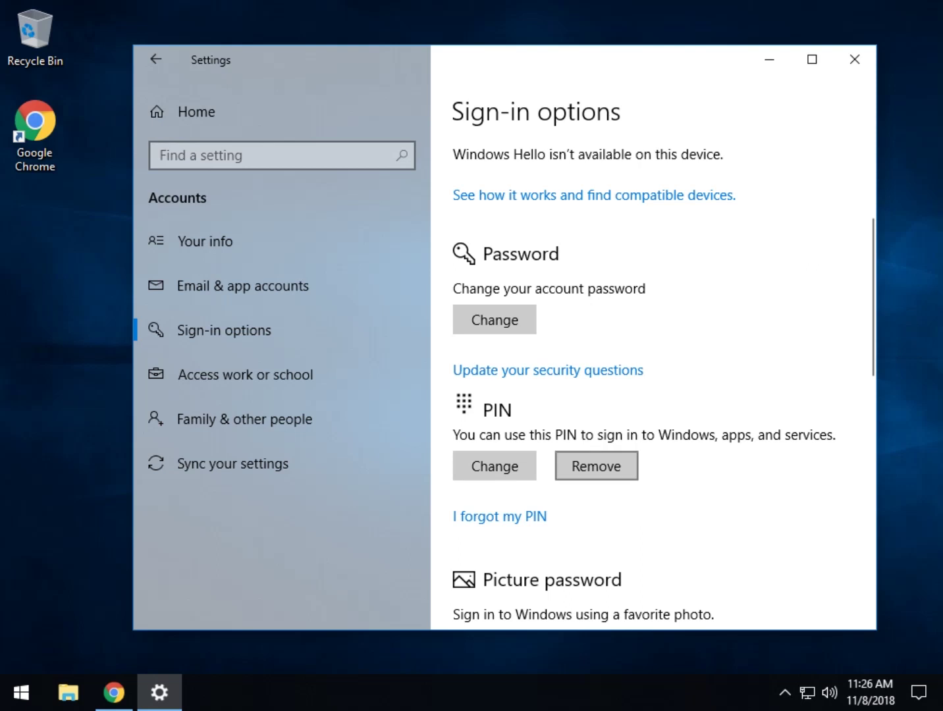
Step: Remove the PIN, after one cancelled attempt, confirming with the account password
left_click(596, 466)
scroll(596, 466, "down", 3)
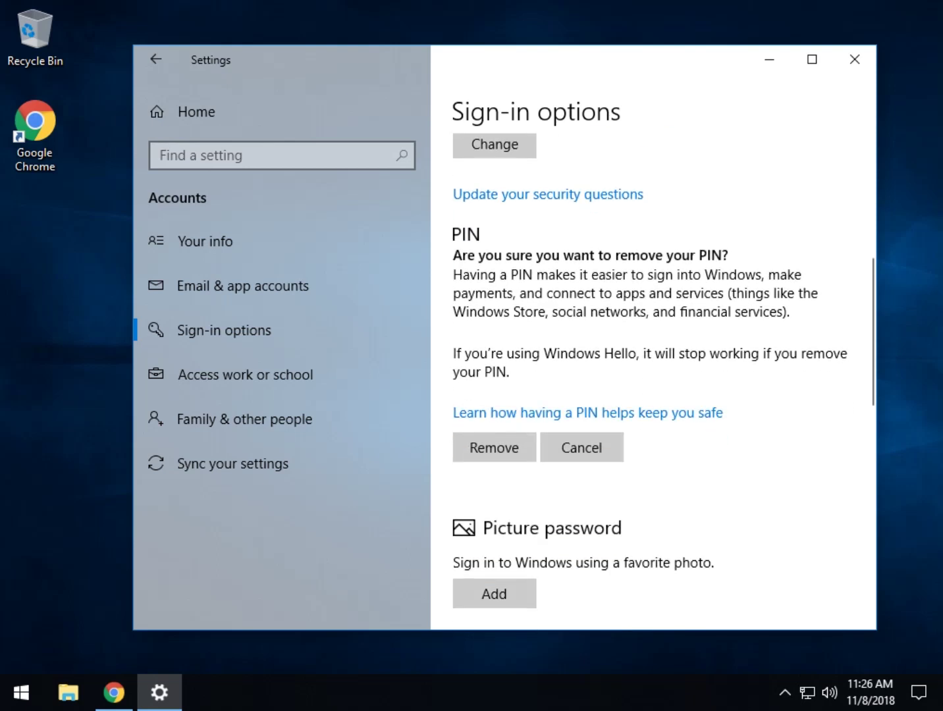
left_click(581, 447)
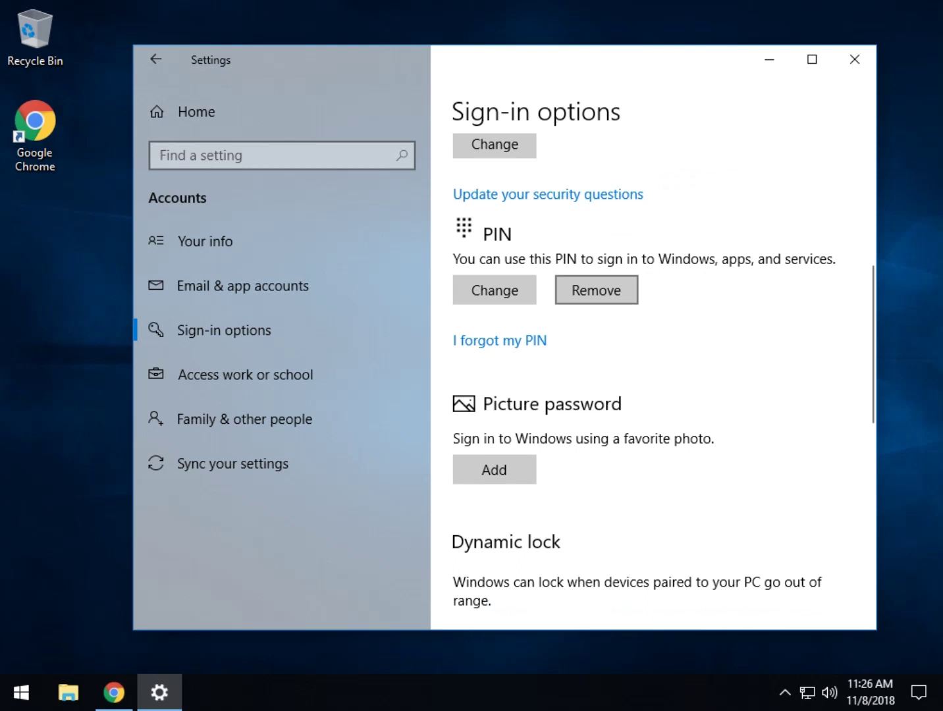
left_click(596, 289)
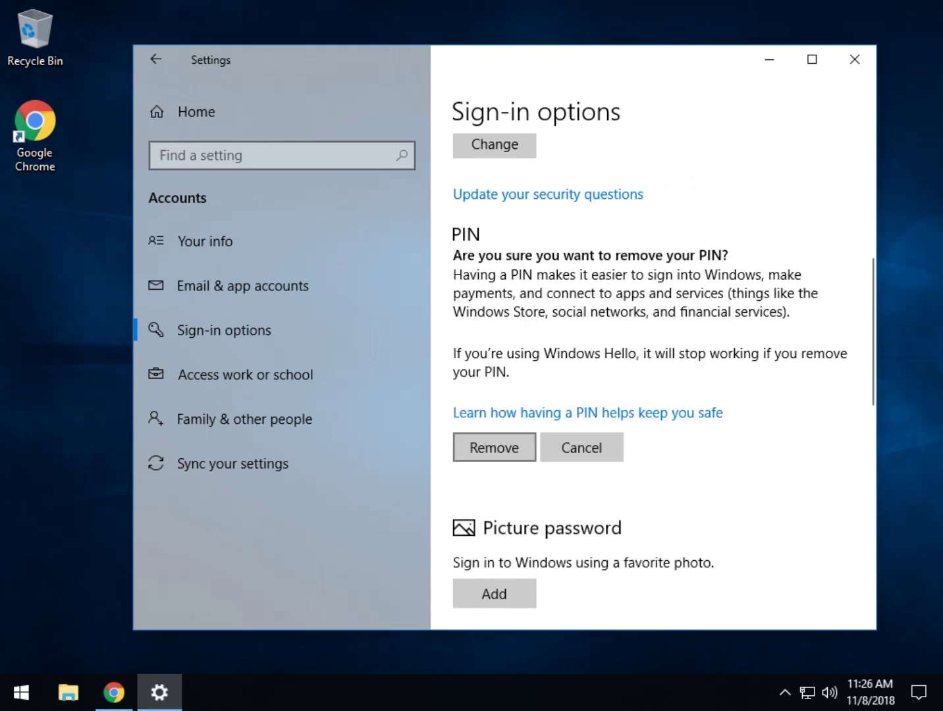
left_click(494, 448)
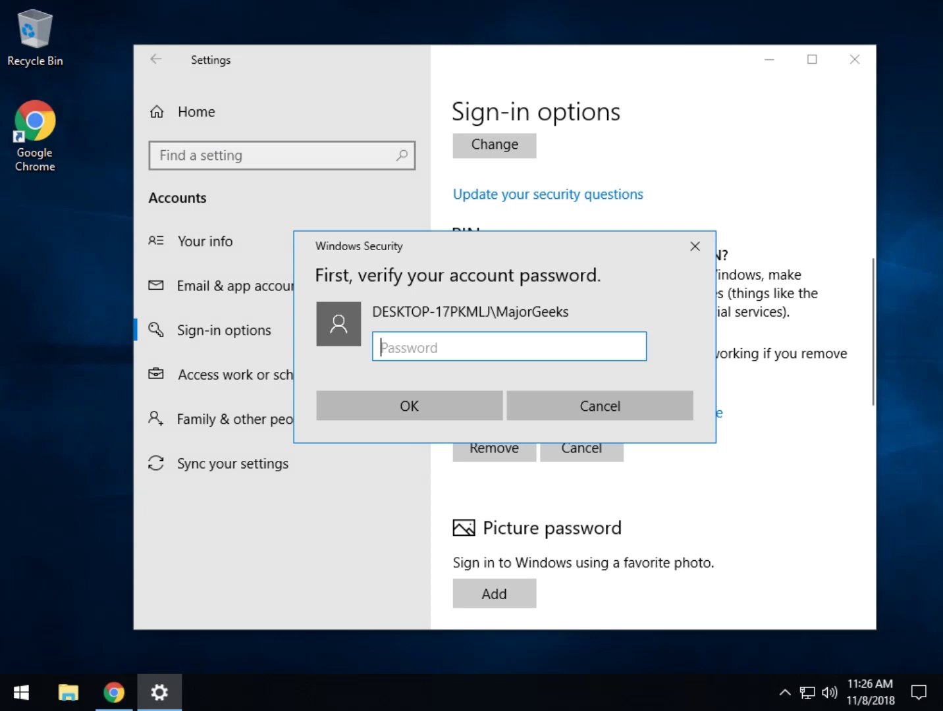
type("•••••••••")
key("Return")
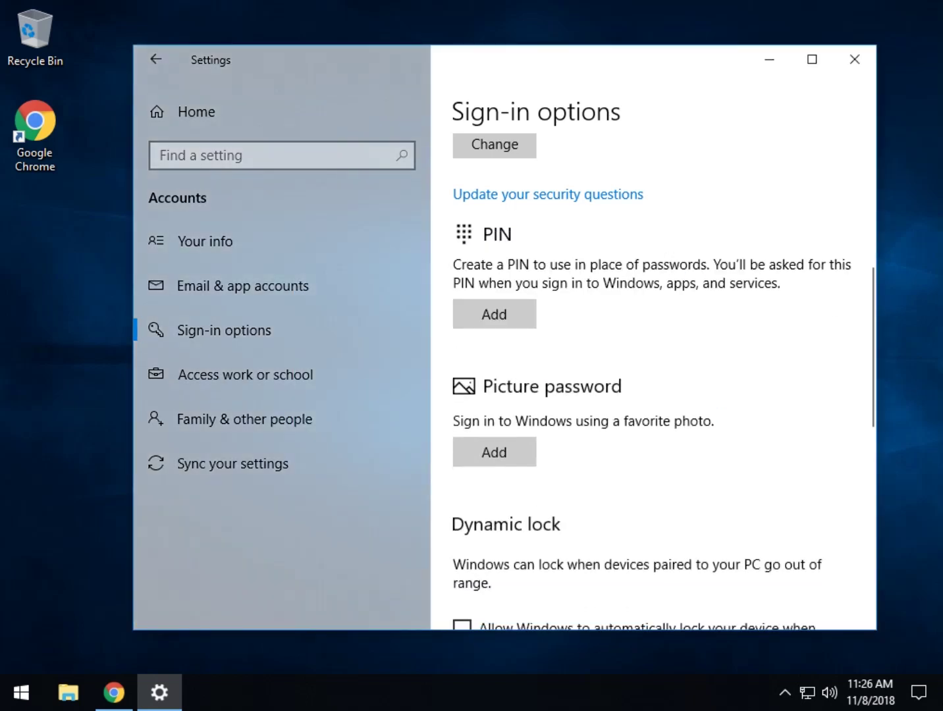
Step: Scroll through Sign-in options, then close the Settings window
scroll(659, 382, "down", 3)
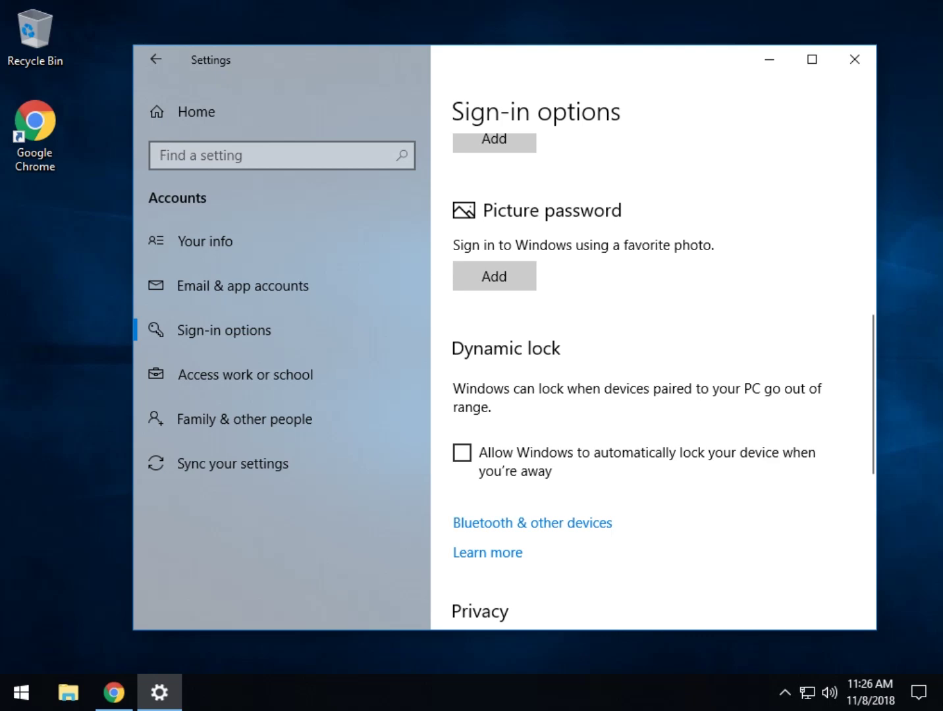
scroll(659, 382, "down", 5)
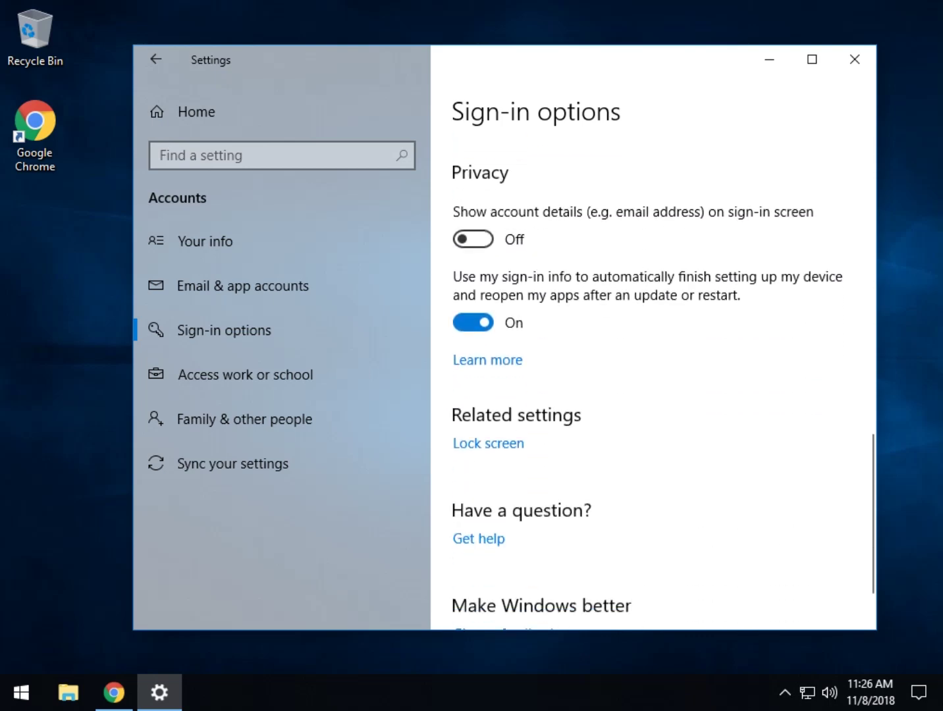
scroll(658, 382, "down", 1)
scroll(658, 382, "up", 8)
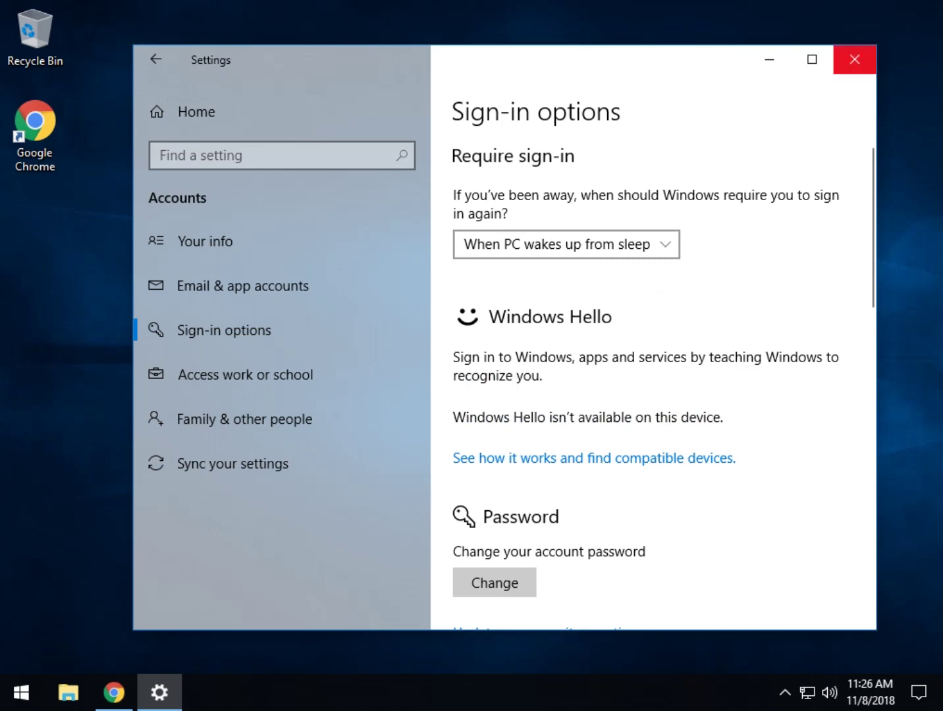
left_click(855, 59)
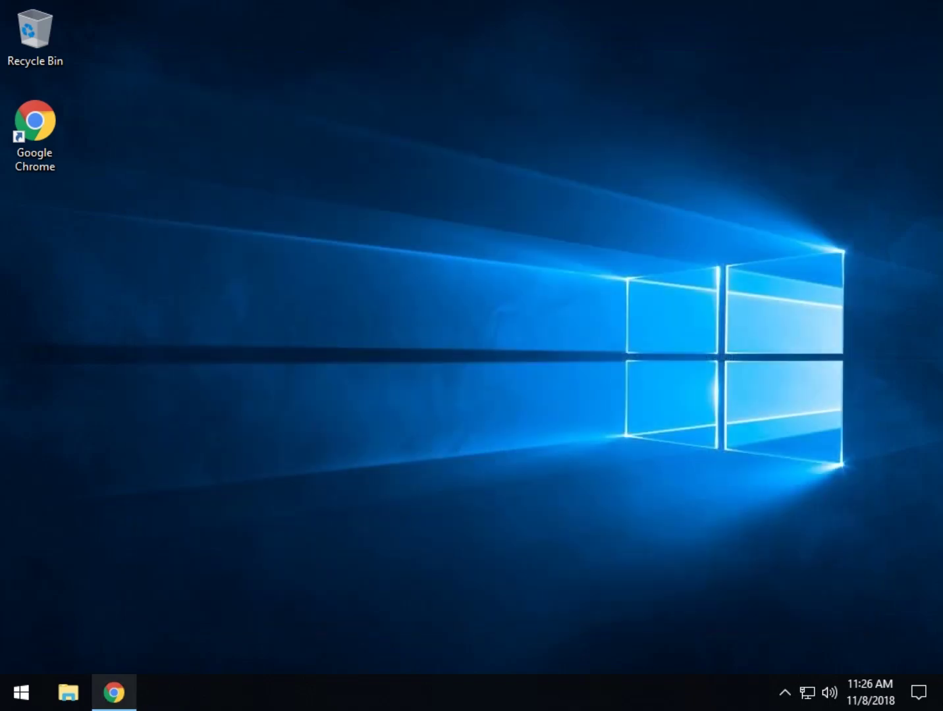
Step: Reload the account recovery page in Chrome and submit the account's e-mail address
left_click(113, 692)
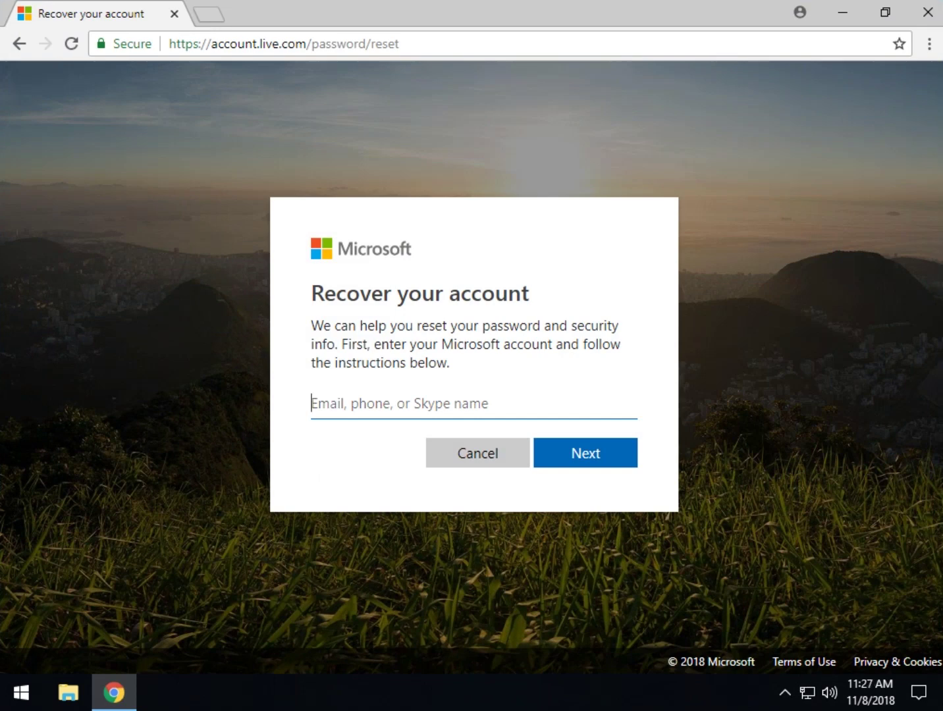
left_click_drag(170, 43, 212, 44)
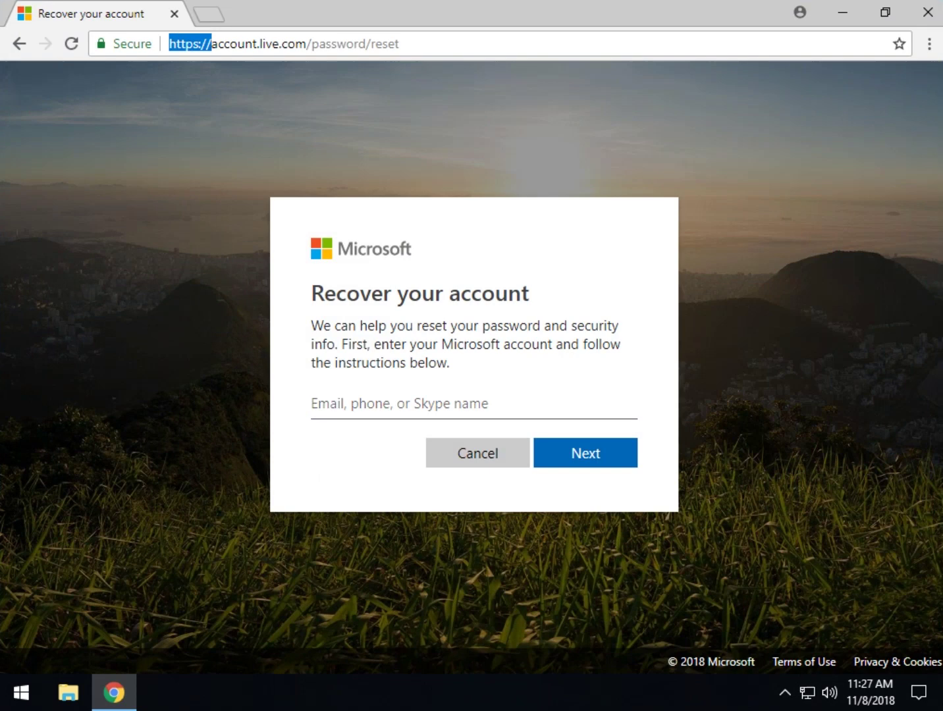
key("BackSpace")
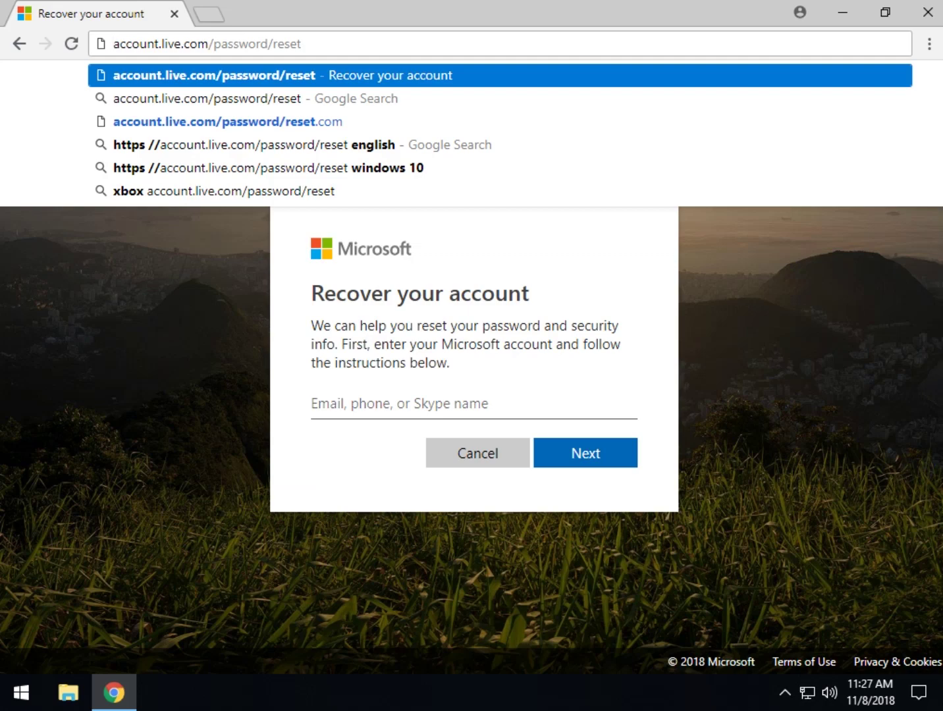
key("Return")
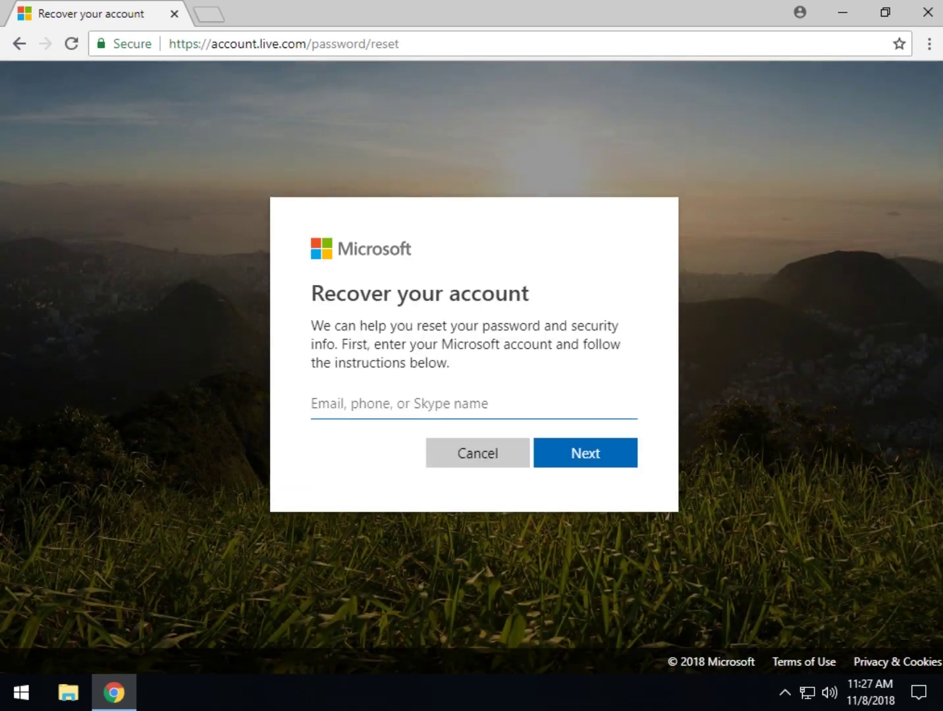
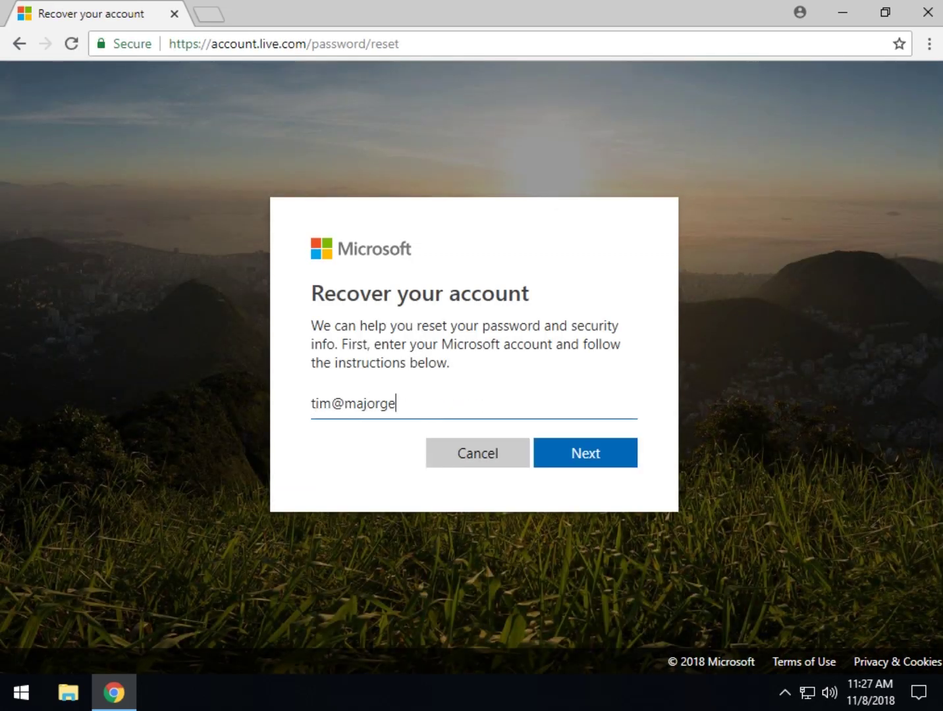
key("Return")
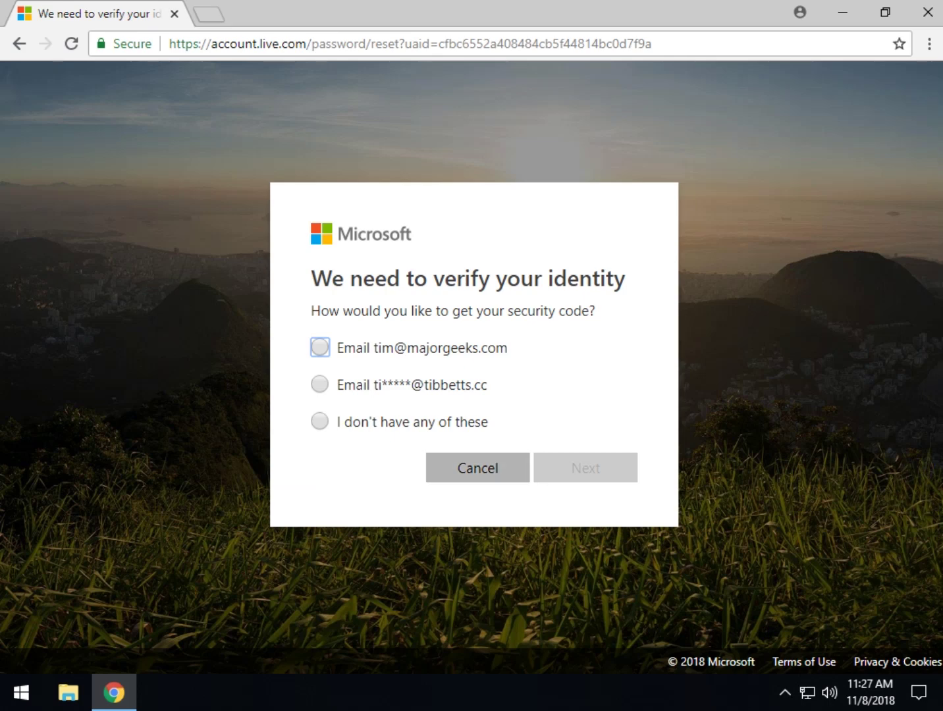
Step: Cancel the identity verification on the recovery page and close Chrome
key("Tab")
key("Return")
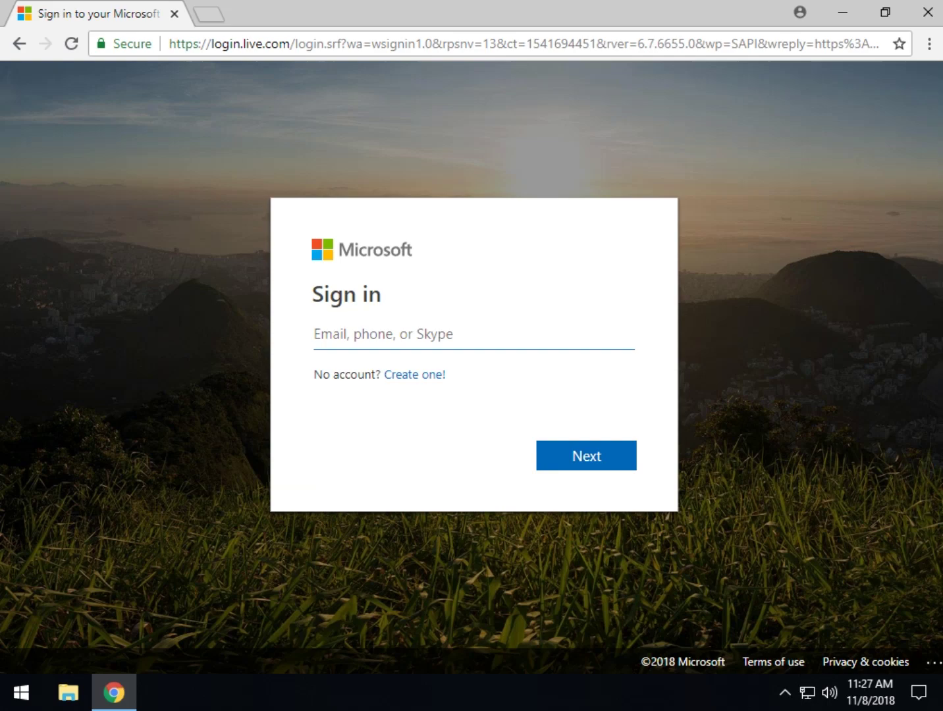
left_click(925, 11)
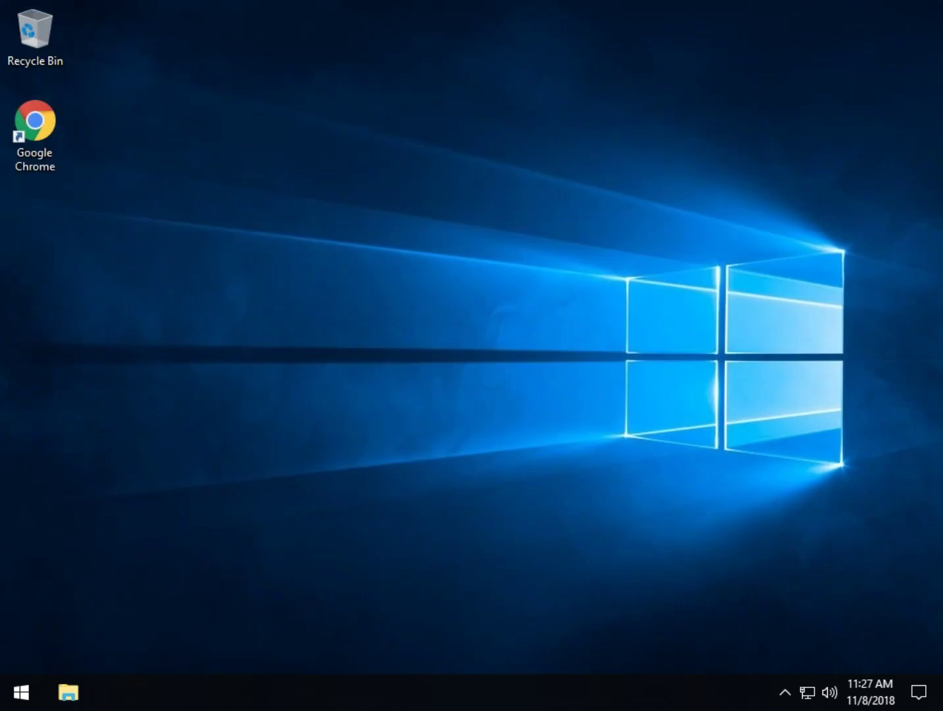